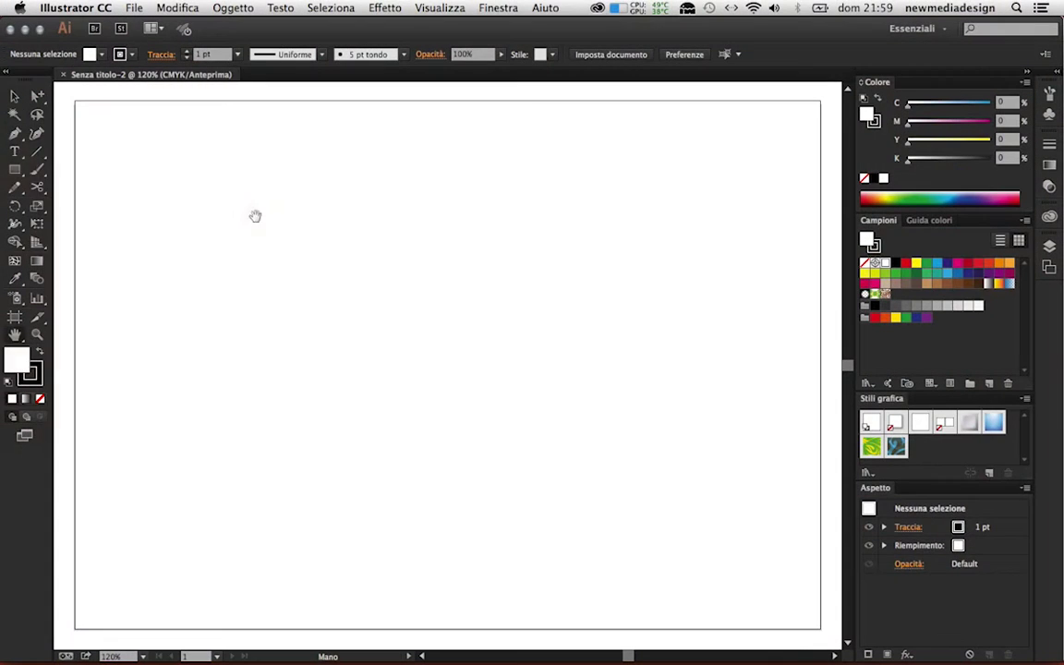
Step: Draw a 50 mm circle at the artboard centre with black fill and no stroke
{"action": "left_click", "coordinate": [14, 169]}
{"action": "left_click", "coordinate": [101, 207]}
{"action": "left_click", "coordinate": [394, 310]}
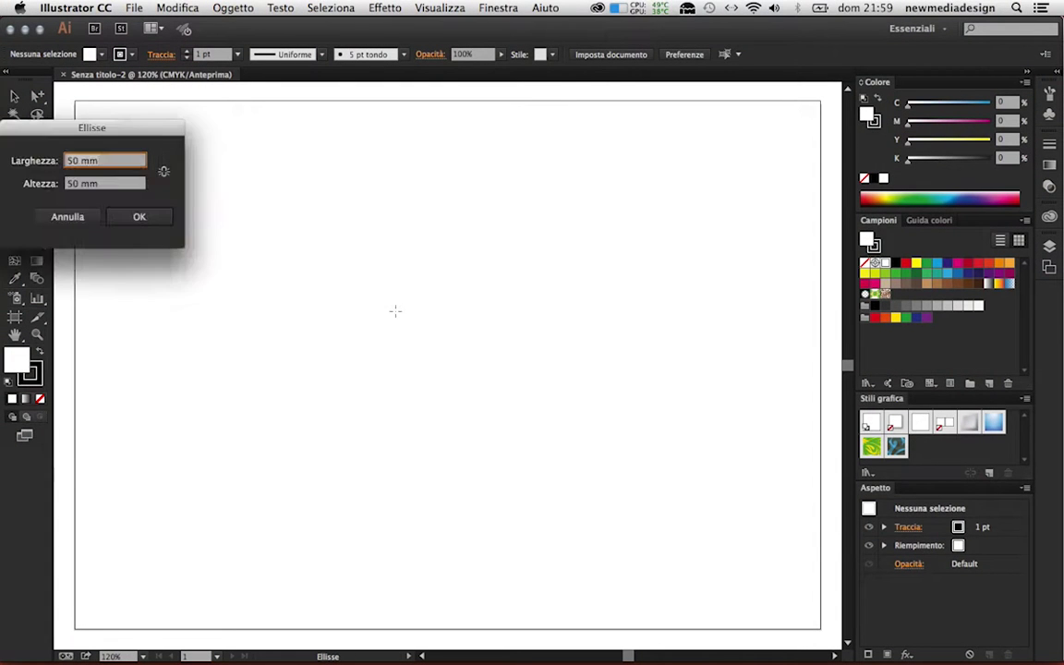
{"action": "key", "text": "Return"}
{"action": "left_click", "coordinate": [40, 398]}
Step: Scale the circle non-uniformly into a flat ellipse and drag a copy lower
{"action": "left_click", "coordinate": [38, 352]}
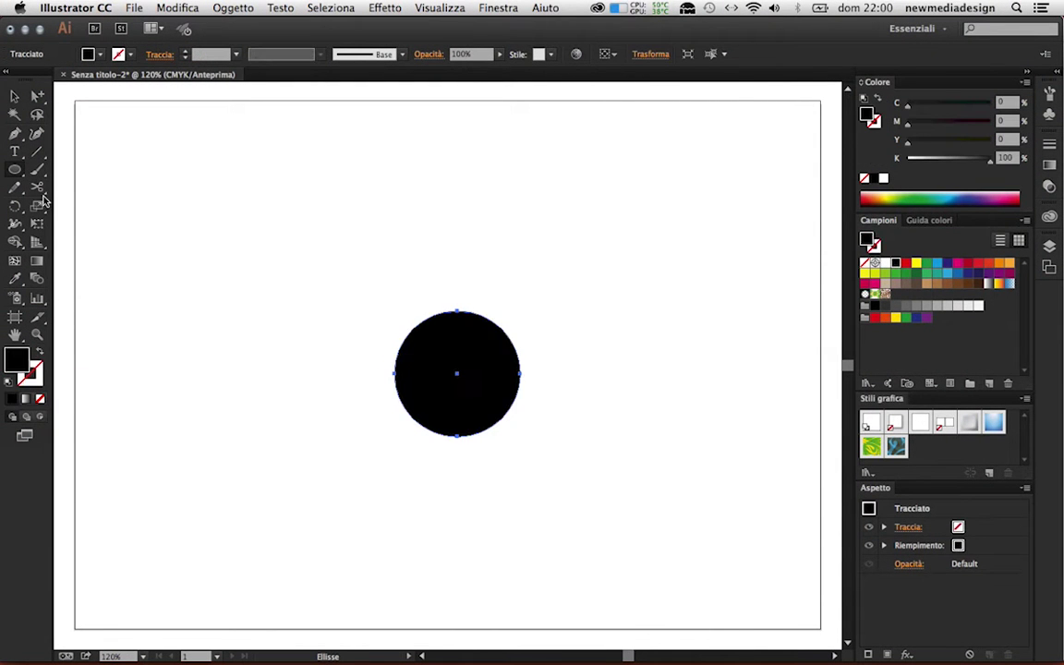
{"action": "double_click", "coordinate": [37, 205]}
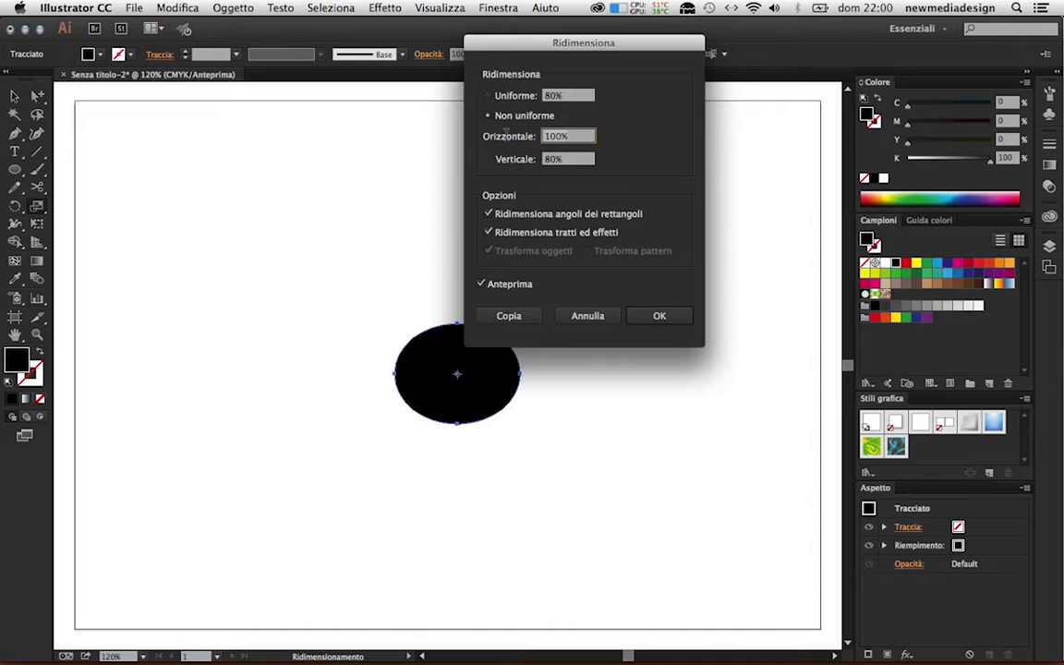
{"action": "key", "text": "shift+Down"}
{"action": "key", "text": "shift+Down"}
{"action": "key", "text": "shift+Down"}
{"action": "left_click", "coordinate": [659, 316]}
{"action": "mouse_move", "coordinate": [482, 370]}
{"action": "left_mouse_down"}
{"action": "mouse_move", "coordinate": [482, 204]}
{"action": "mouse_move", "coordinate": [482, 380]}
{"action": "left_mouse_up"}
Step: Delete the facing anchors of both ellipses and join the halves into a pill shape
{"action": "left_click", "coordinate": [462, 222]}
{"action": "left_click", "coordinate": [177, 7]}
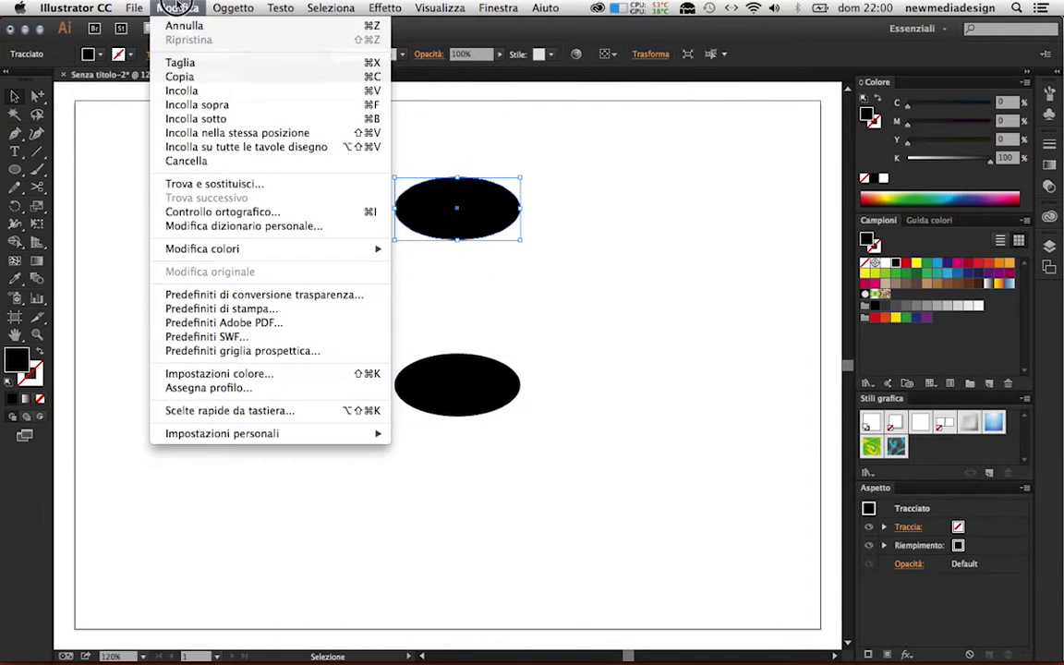
{"action": "left_click", "coordinate": [329, 249]}
{"action": "left_click_drag", "start_coordinate": [37, 96], "coordinate": [93, 96]}
{"action": "left_click_drag", "start_coordinate": [385, 231], "coordinate": [631, 404]}
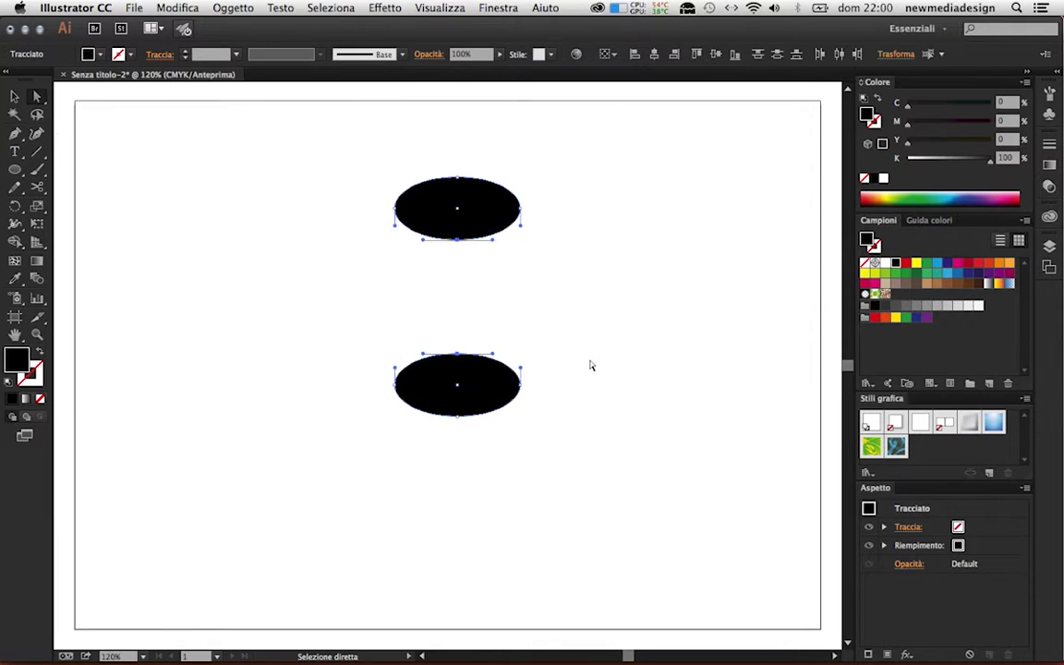
{"action": "key", "text": "Delete"}
{"action": "left_click", "coordinate": [233, 7]}
{"action": "left_click", "coordinate": [427, 294]}
{"action": "left_click", "coordinate": [689, 369]}
Step: Fill the pill with the orange swatch and paste a darker orange ellipse on top
{"action": "left_click", "coordinate": [455, 306]}
{"action": "double_click", "coordinate": [1010, 265]}
{"action": "left_click", "coordinate": [191, 310]}
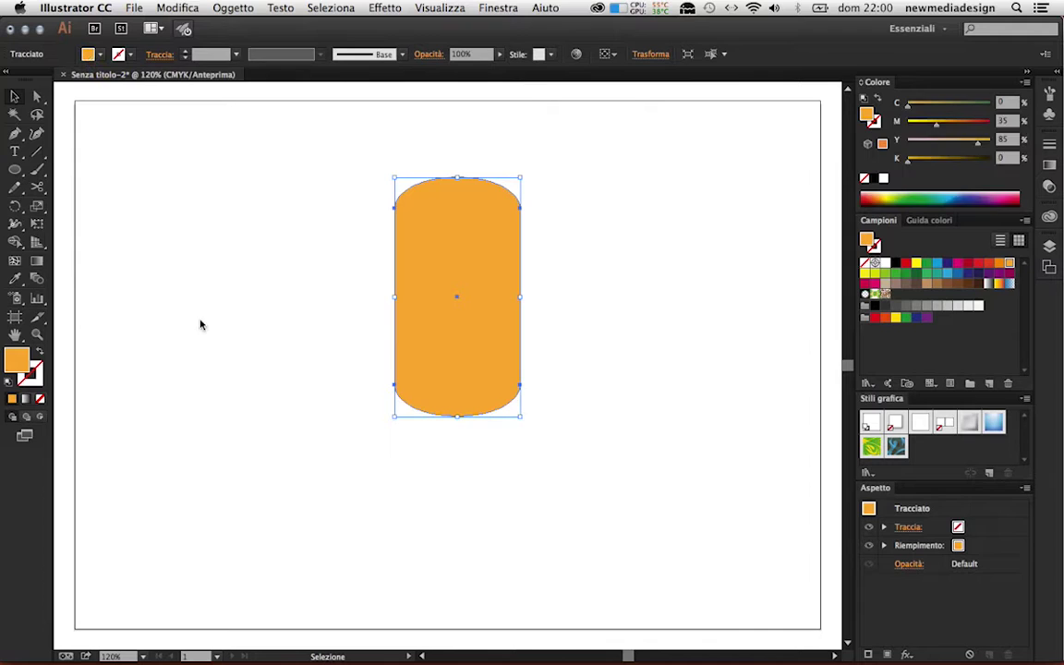
{"action": "left_click", "coordinate": [178, 8]}
{"action": "left_click", "coordinate": [223, 133]}
{"action": "double_click", "coordinate": [999, 263]}
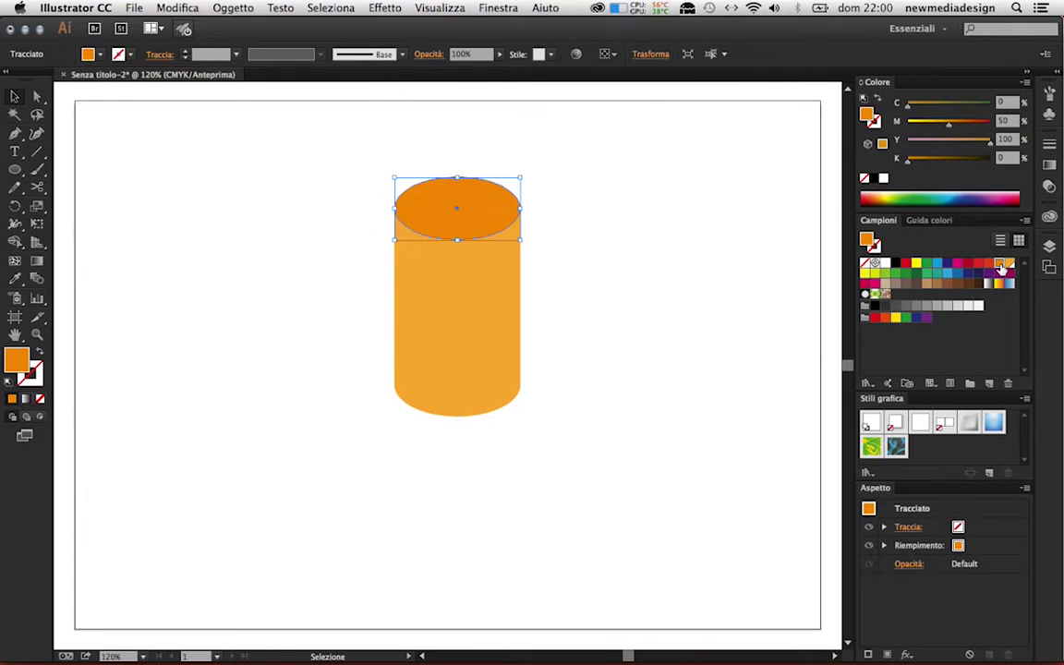
{"action": "left_click", "coordinate": [190, 310]}
Step: Paste copies of the orange cylinder body in place, then select the top ellipse
{"action": "left_click", "coordinate": [273, 422]}
{"action": "left_click", "coordinate": [439, 356]}
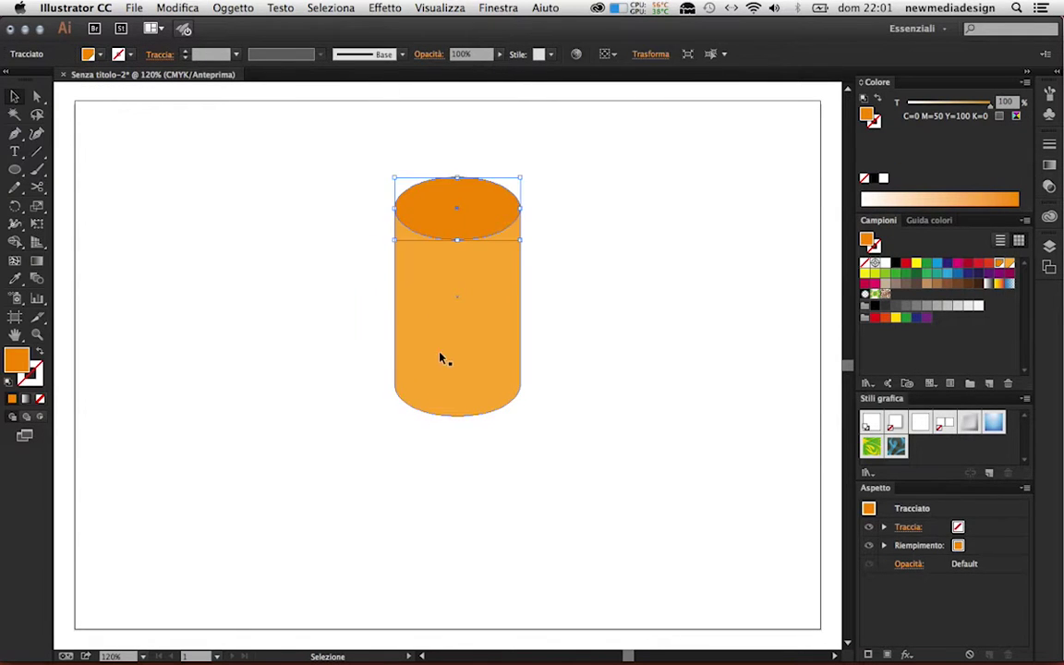
{"action": "left_click", "coordinate": [177, 7]}
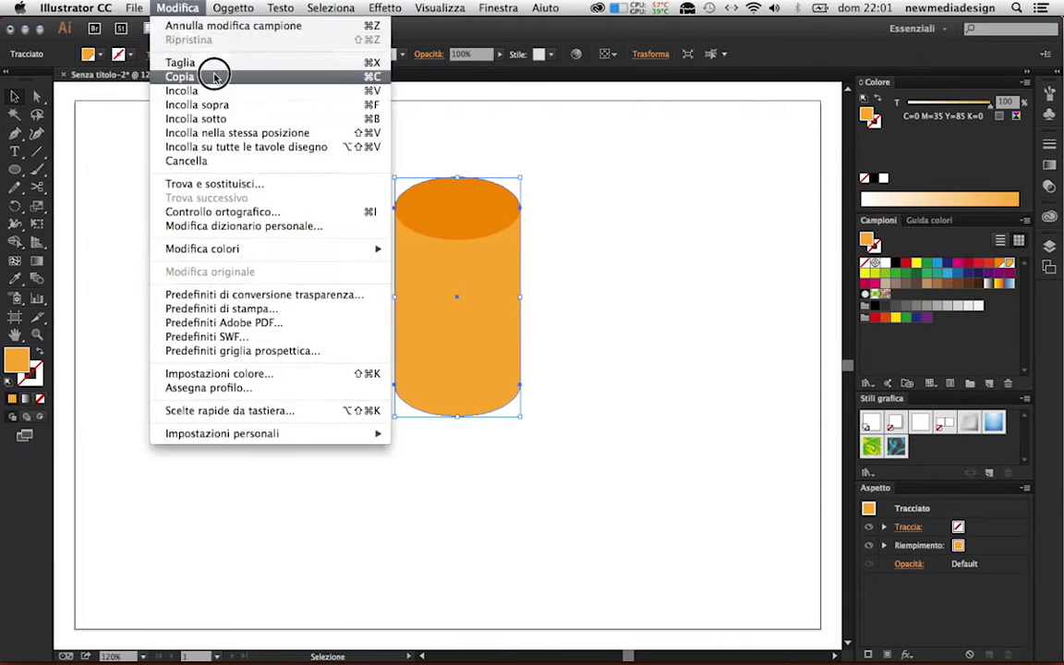
{"action": "left_click", "coordinate": [219, 135]}
{"action": "mouse_move", "coordinate": [399, 420]}
{"action": "left_mouse_down"}
{"action": "mouse_move", "coordinate": [399, 403]}
{"action": "mouse_move", "coordinate": [399, 419]}
{"action": "left_mouse_up"}
{"action": "left_click", "coordinate": [177, 7]}
{"action": "left_click", "coordinate": [214, 133]}
{"action": "left_click", "coordinate": [178, 8]}
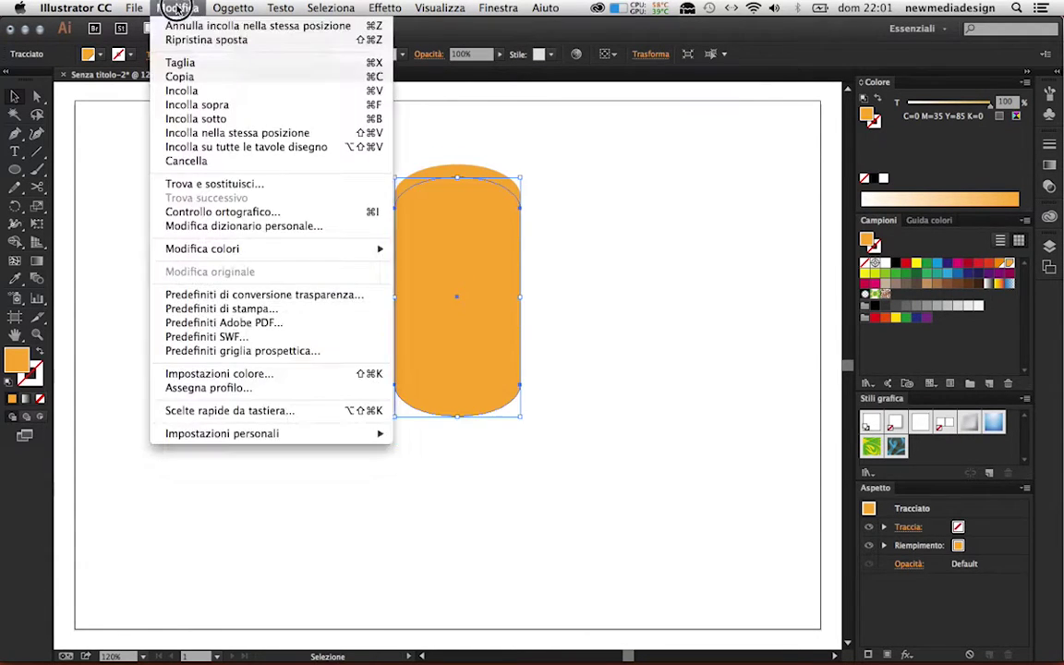
{"action": "left_click", "coordinate": [231, 17]}
{"action": "left_click_drag", "start_coordinate": [405, 148], "coordinate": [435, 211]}
Step: In Outline view, duplicate the top ellipse and Shape Builder-merge its regions with the body
{"action": "left_click", "coordinate": [440, 8]}
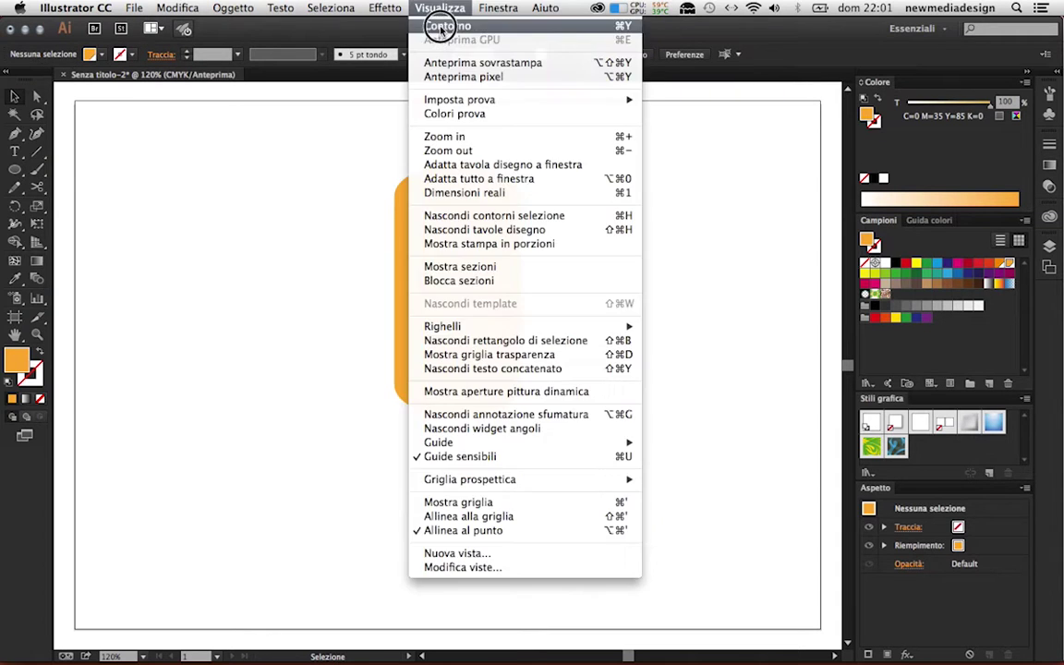
{"action": "left_click", "coordinate": [442, 28]}
{"action": "left_click", "coordinate": [177, 7]}
{"action": "left_click", "coordinate": [195, 86]}
{"action": "left_click", "coordinate": [177, 7]}
{"action": "left_click", "coordinate": [208, 126]}
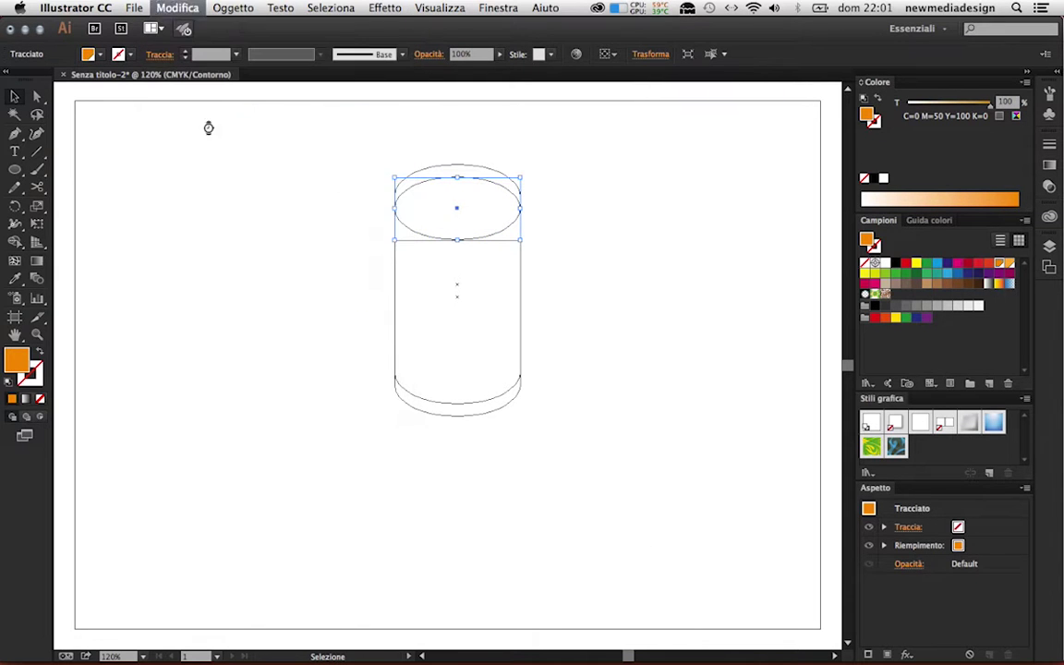
{"action": "key", "text": "shift+Down"}
{"action": "key", "text": "shift+m"}
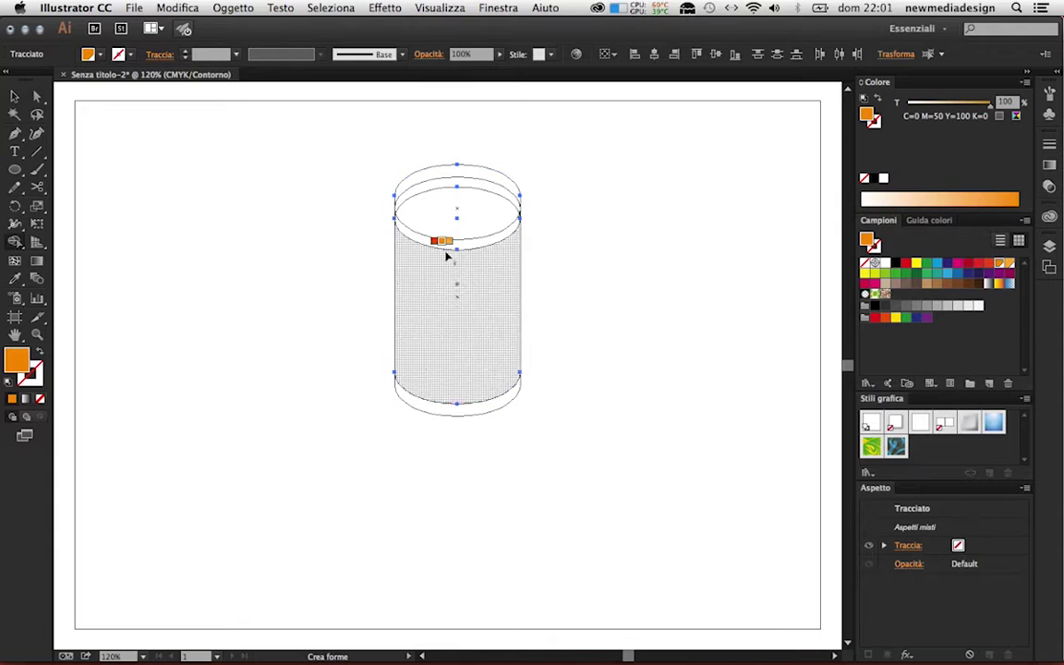
{"action": "left_click_drag", "start_coordinate": [452, 245], "coordinate": [469, 420]}
{"action": "key", "text": "v"}
{"action": "left_click", "coordinate": [173, 230]}
Step: Back in Preview, recolour the cylinder body darker orange
{"action": "left_click", "coordinate": [439, 8]}
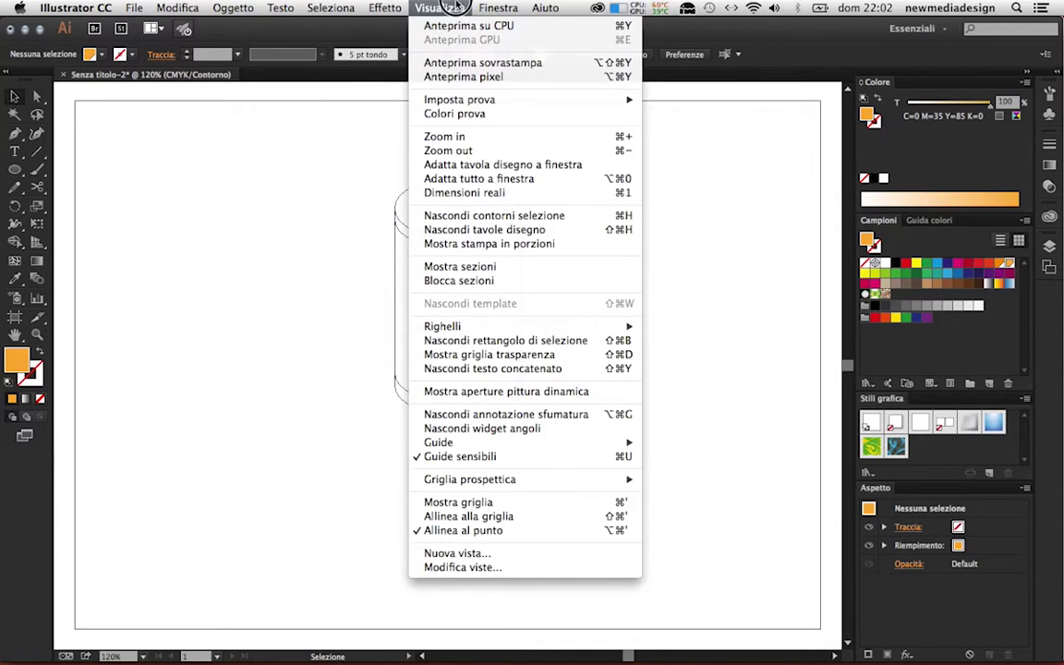
{"action": "left_click", "coordinate": [469, 286]}
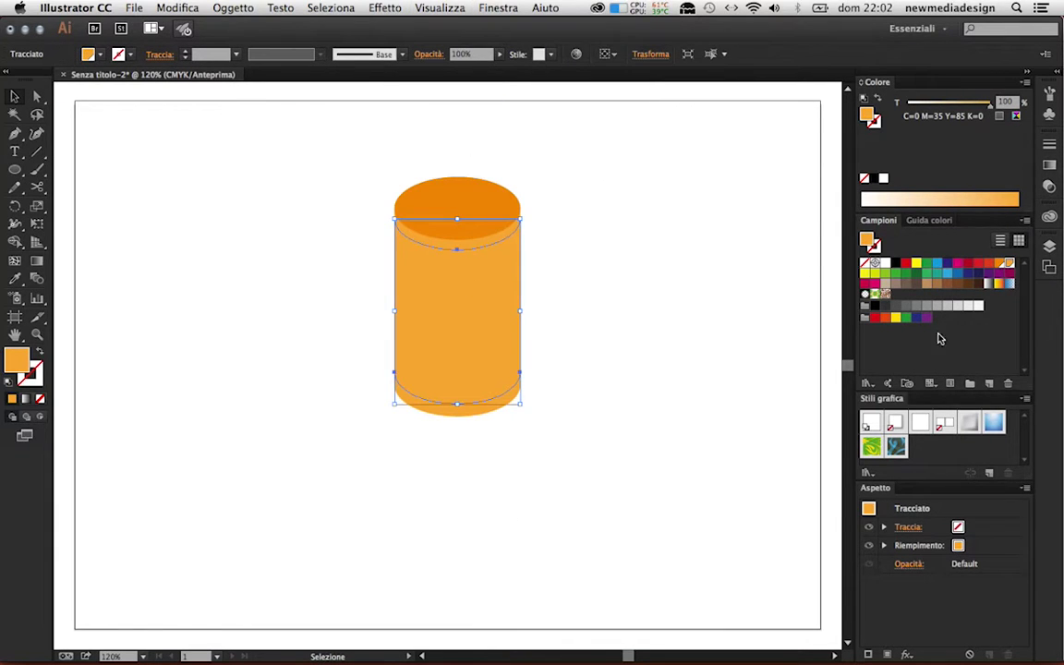
{"action": "left_click", "coordinate": [997, 260]}
{"action": "left_click", "coordinate": [467, 125]}
Step: Widen the top ellipse slightly beyond the body and paste a copy in front
{"action": "left_click", "coordinate": [461, 197]}
{"action": "left_click", "coordinate": [177, 8]}
{"action": "left_click", "coordinate": [177, 76]}
{"action": "left_click_drag", "start_coordinate": [394, 176], "coordinate": [378, 178]}
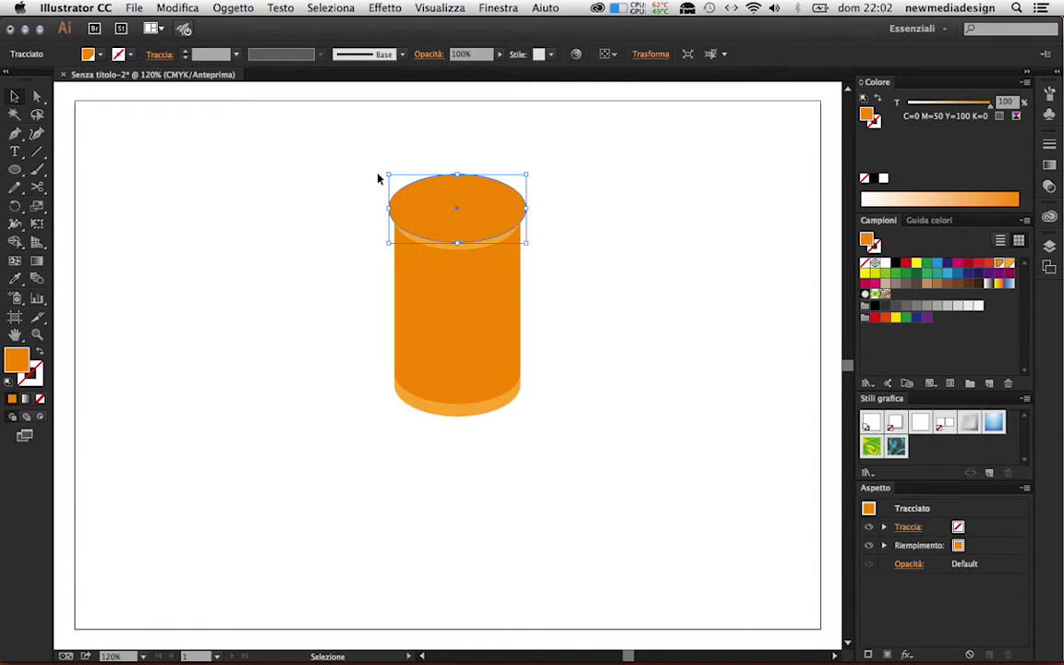
{"action": "left_click", "coordinate": [177, 7]}
{"action": "left_click", "coordinate": [182, 99]}
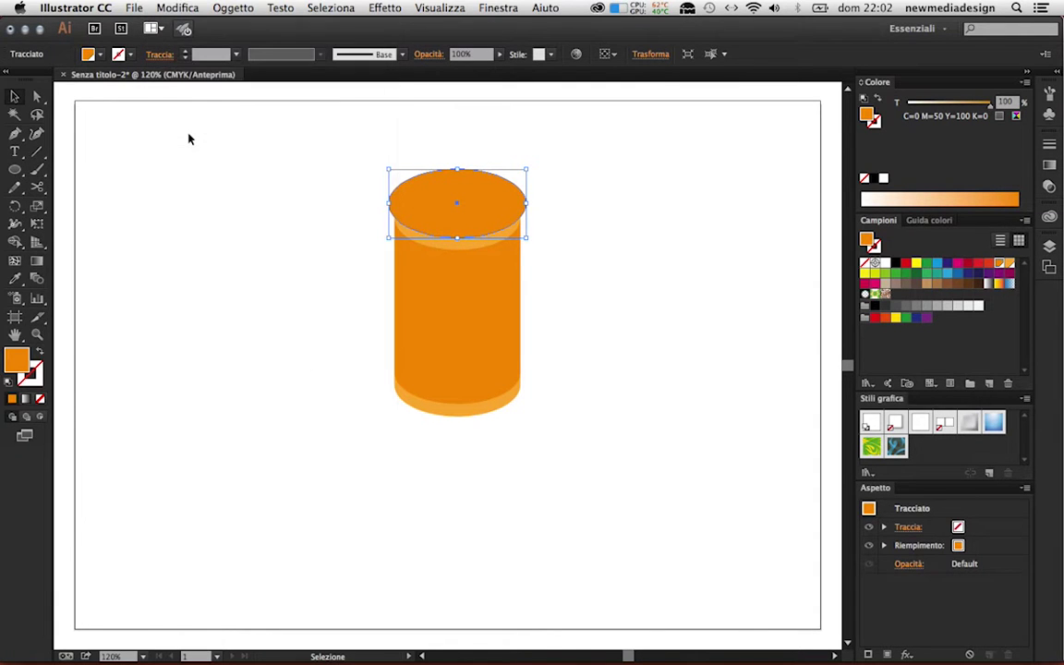
{"action": "key", "text": "shift+Up"}
{"action": "key", "text": "shift+Up"}
{"action": "key", "text": "shift+Down"}
Step: Reshape the top ellipse by dragging its upper anchor in Outline view
{"action": "key", "text": "a"}
{"action": "left_click", "coordinate": [457, 225]}
{"action": "left_click", "coordinate": [425, 214]}
{"action": "key", "text": "ctrl+y"}
{"action": "left_click", "coordinate": [589, 166]}
{"action": "left_click_drag", "start_coordinate": [456, 169], "coordinate": [456, 166]}
{"action": "left_click", "coordinate": [444, 242]}
{"action": "left_click", "coordinate": [473, 204]}
{"action": "key", "text": "ctrl+y"}
Step: Cut the outer ellipse with Scissors at its top anchor and remove that anchor
{"action": "left_click", "coordinate": [462, 236]}
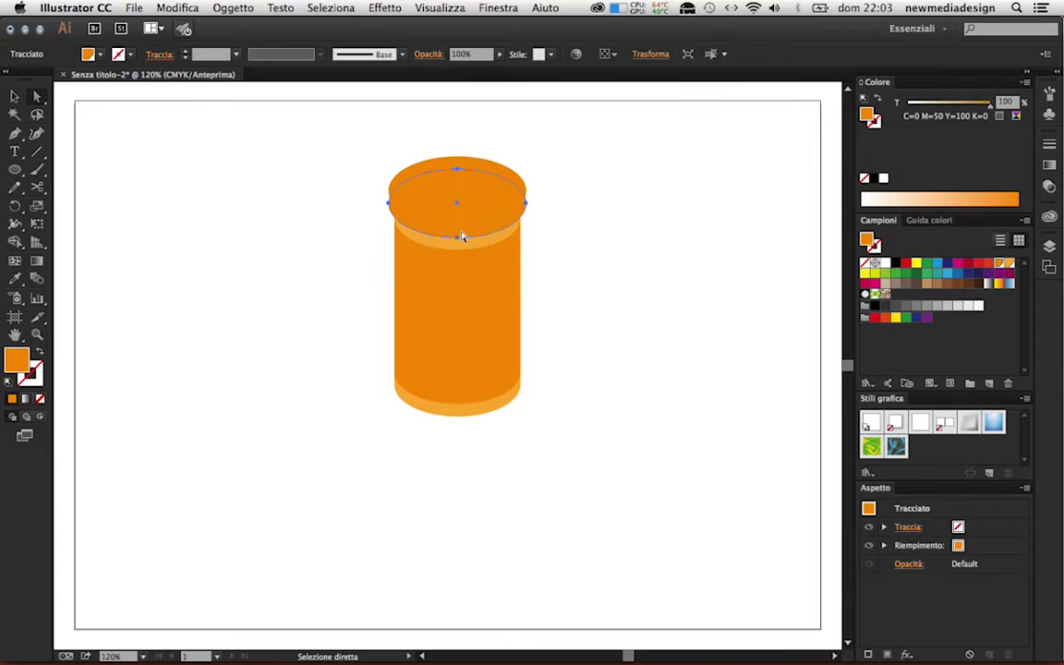
{"action": "key", "text": "ctrl+y"}
{"action": "left_click", "coordinate": [459, 176]}
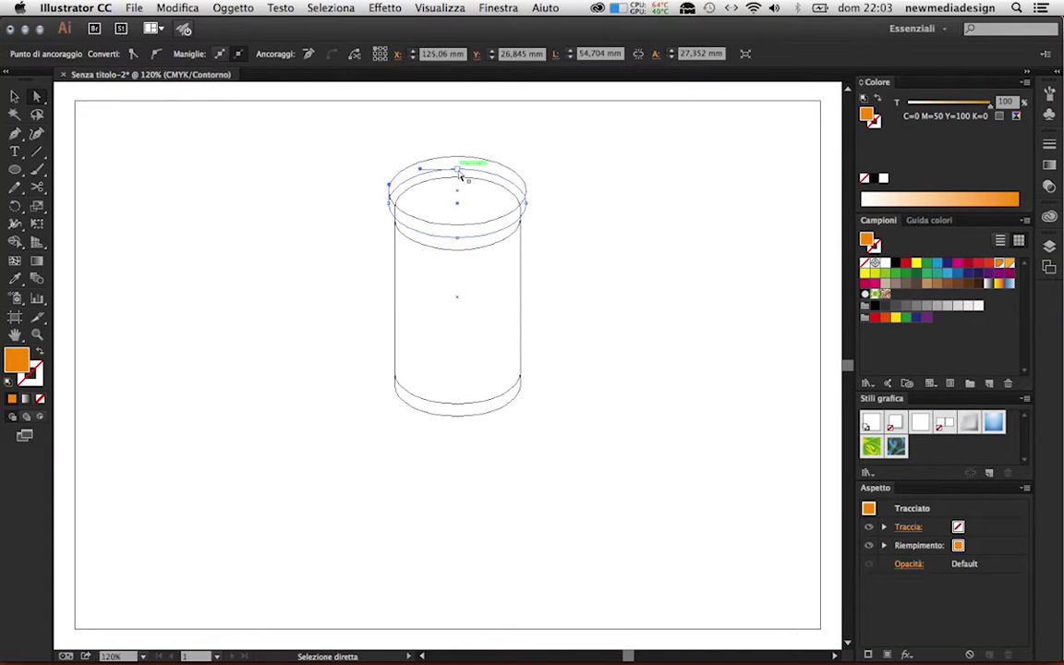
{"action": "key", "text": "Delete"}
{"action": "key", "text": "c"}
{"action": "left_click", "coordinate": [351, 173]}
{"action": "key", "text": "Return"}
{"action": "key", "text": "v"}
{"action": "left_click", "coordinate": [392, 219]}
Step: Apply an Object path command to both top paths and raise the top ellipse into a lid
{"action": "left_click", "coordinate": [390, 196], "text": "shift"}
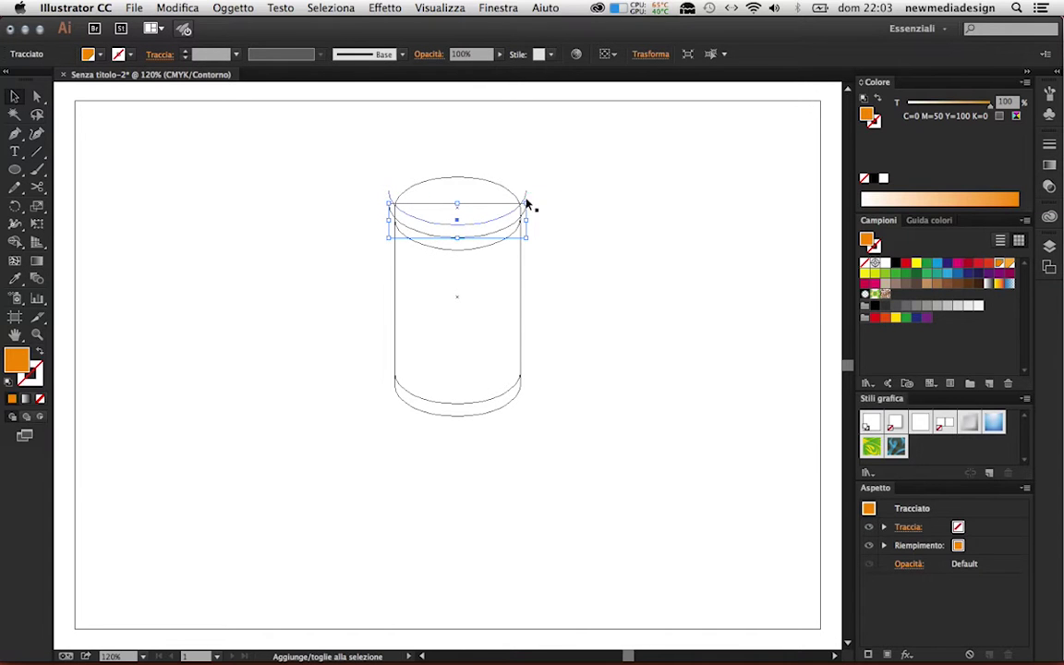
{"action": "left_click", "coordinate": [527, 203], "text": "shift"}
{"action": "left_click", "coordinate": [232, 8]}
{"action": "left_click", "coordinate": [310, 205]}
{"action": "left_click", "coordinate": [232, 7]}
{"action": "left_click", "coordinate": [240, 207]}
{"action": "key", "text": "ctrl+y"}
{"action": "left_click_drag", "start_coordinate": [455, 222], "coordinate": [456, 194]}
{"action": "left_click", "coordinate": [473, 242]}
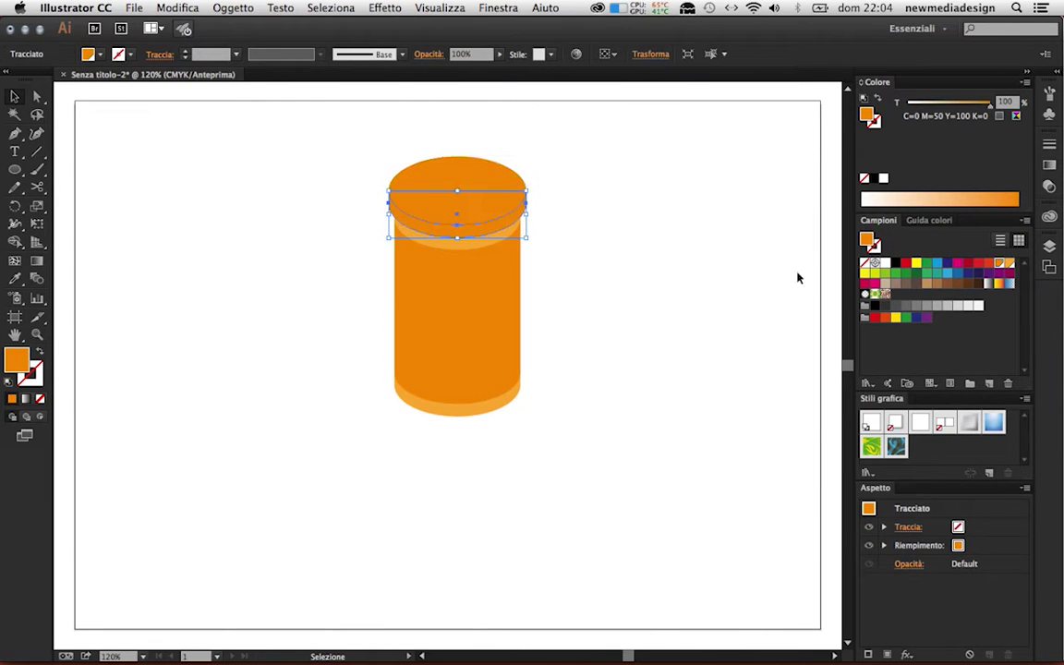
Step: Fill the lid and band black, then give the top ellipse a dark grey fill
{"action": "left_click", "coordinate": [873, 305]}
{"action": "left_click", "coordinate": [646, 259]}
{"action": "left_click", "coordinate": [506, 228]}
{"action": "left_click", "coordinate": [874, 304]}
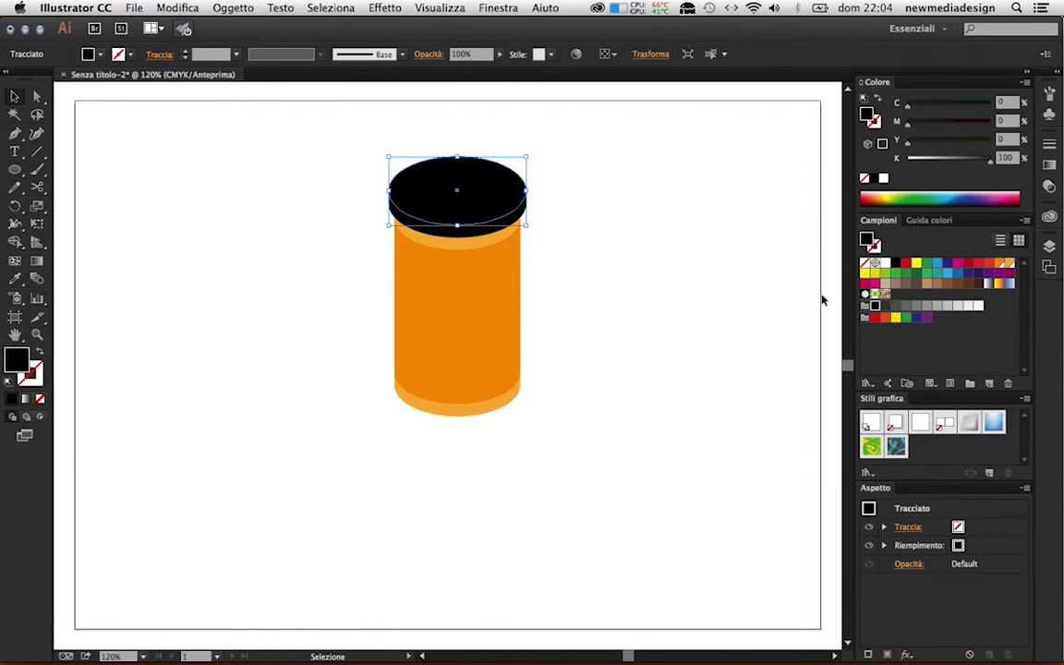
{"action": "left_click", "coordinate": [699, 289]}
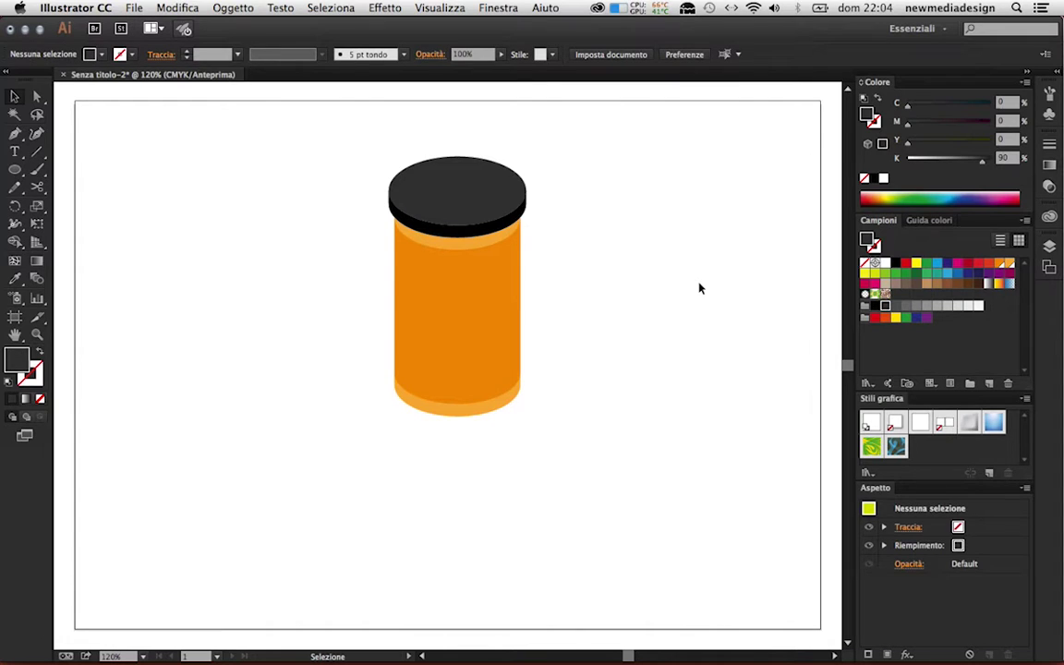
Step: Copy the top ellipse and paste it behind with a lighter grey fill
{"action": "left_click", "coordinate": [453, 184]}
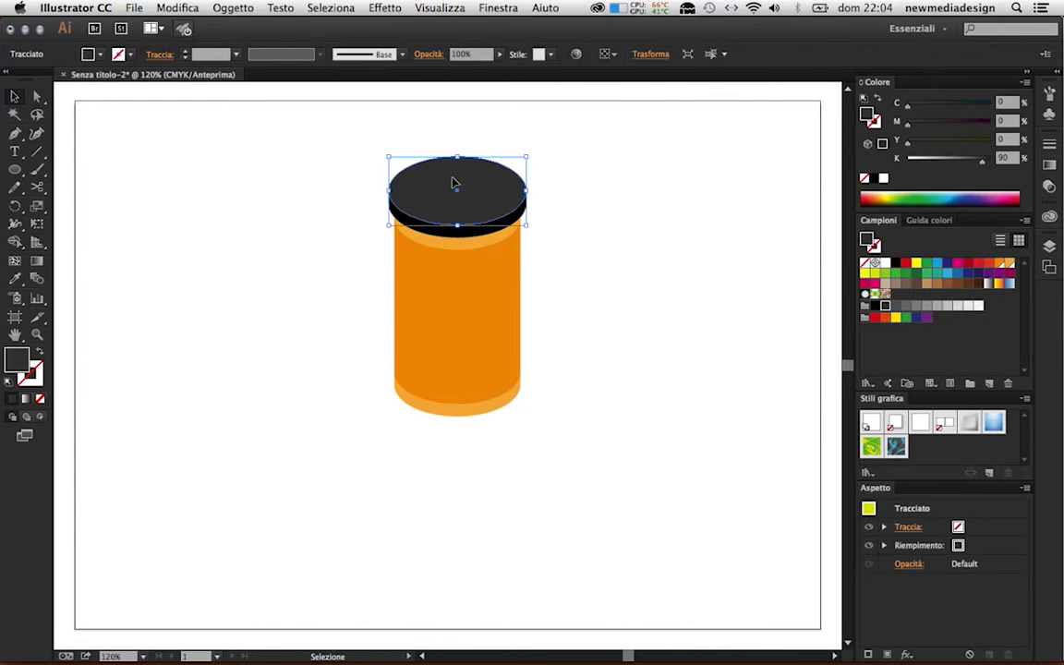
{"action": "left_click", "coordinate": [233, 8]}
{"action": "left_click", "coordinate": [192, 74]}
{"action": "left_click", "coordinate": [41, 417]}
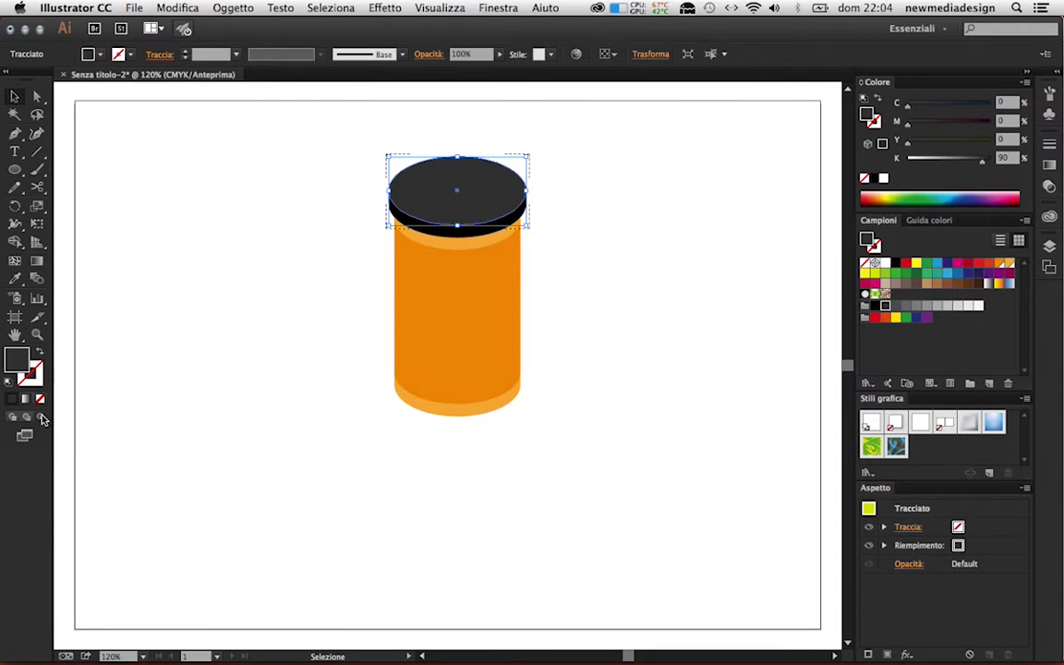
{"action": "left_click", "coordinate": [177, 7]}
{"action": "left_click", "coordinate": [211, 118]}
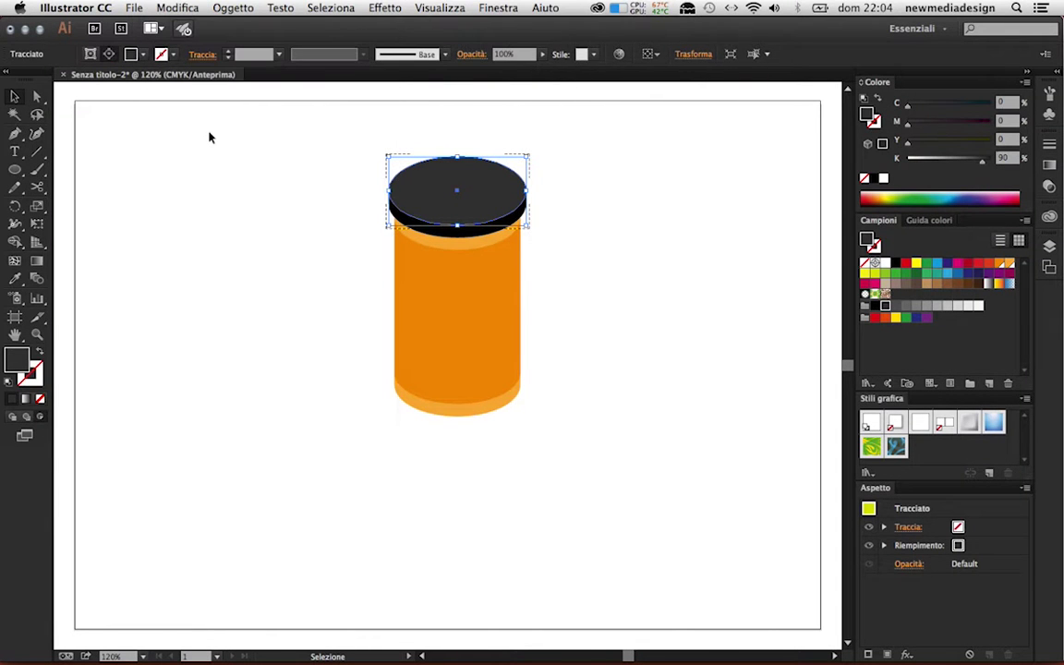
{"action": "left_click", "coordinate": [896, 306]}
{"action": "left_click", "coordinate": [689, 241]}
Step: Undo the misplaced changes, paste the ellipse in place and shrink it inside the lid
{"action": "key", "text": "super+z"}
{"action": "key", "text": "super+z"}
{"action": "left_click_drag", "start_coordinate": [500, 179], "coordinate": [500, 107]}
{"action": "key", "text": "super+z"}
{"action": "left_click", "coordinate": [166, 8]}
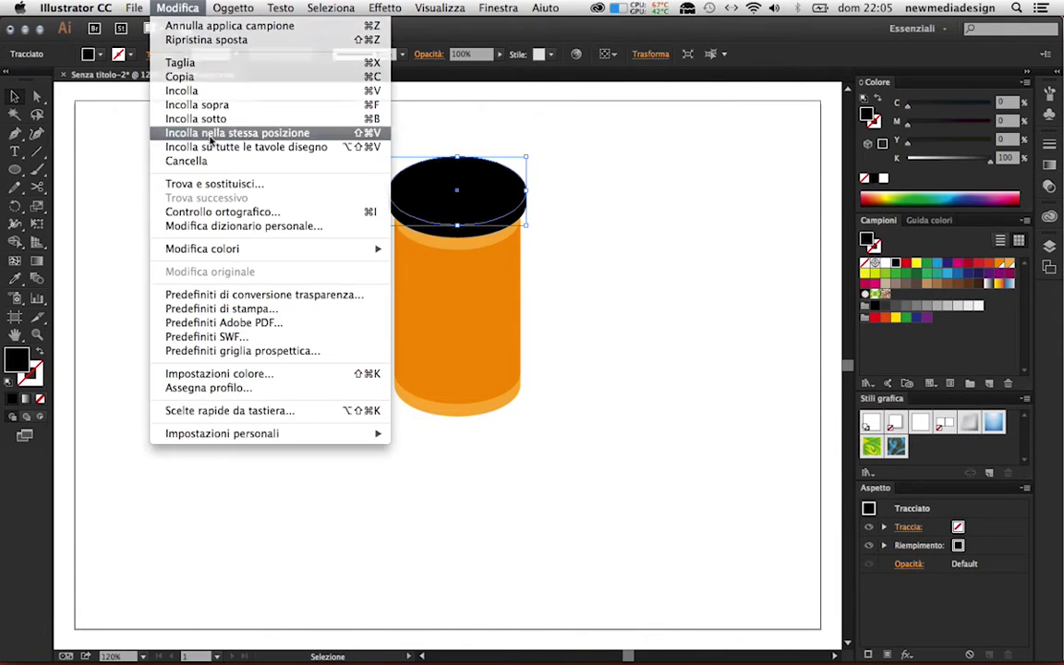
{"action": "left_click", "coordinate": [236, 133]}
{"action": "left_click_drag", "start_coordinate": [526, 158], "coordinate": [516, 162]}
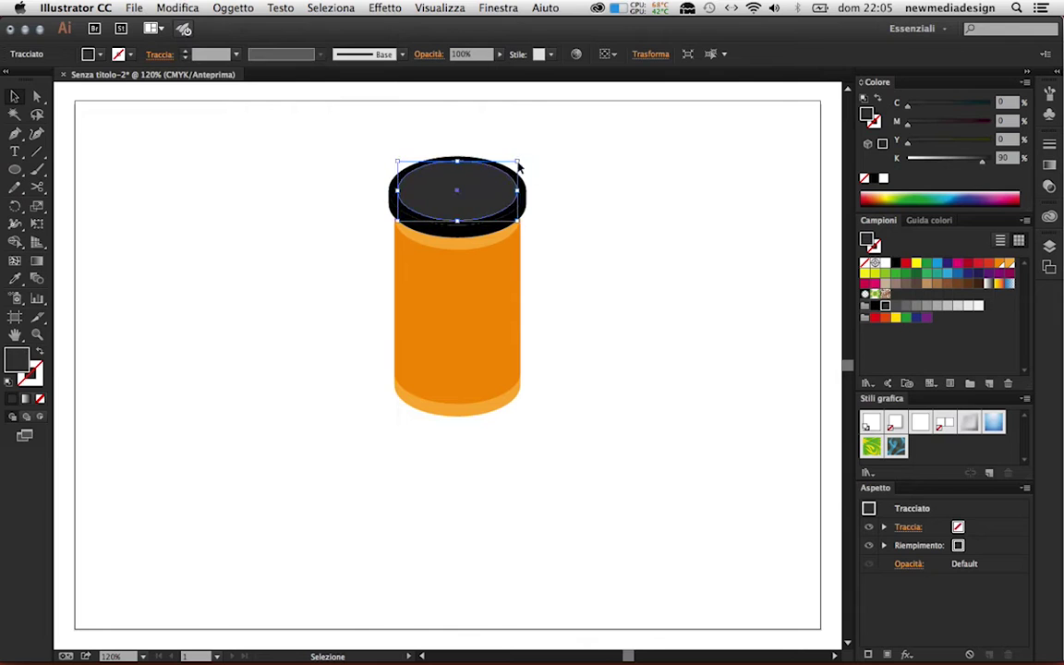
Step: Fill the back ellipse lighter grey and the smaller inner ellipse black, then copy it
{"action": "left_click", "coordinate": [885, 307]}
{"action": "left_click", "coordinate": [724, 273]}
{"action": "left_click", "coordinate": [489, 231]}
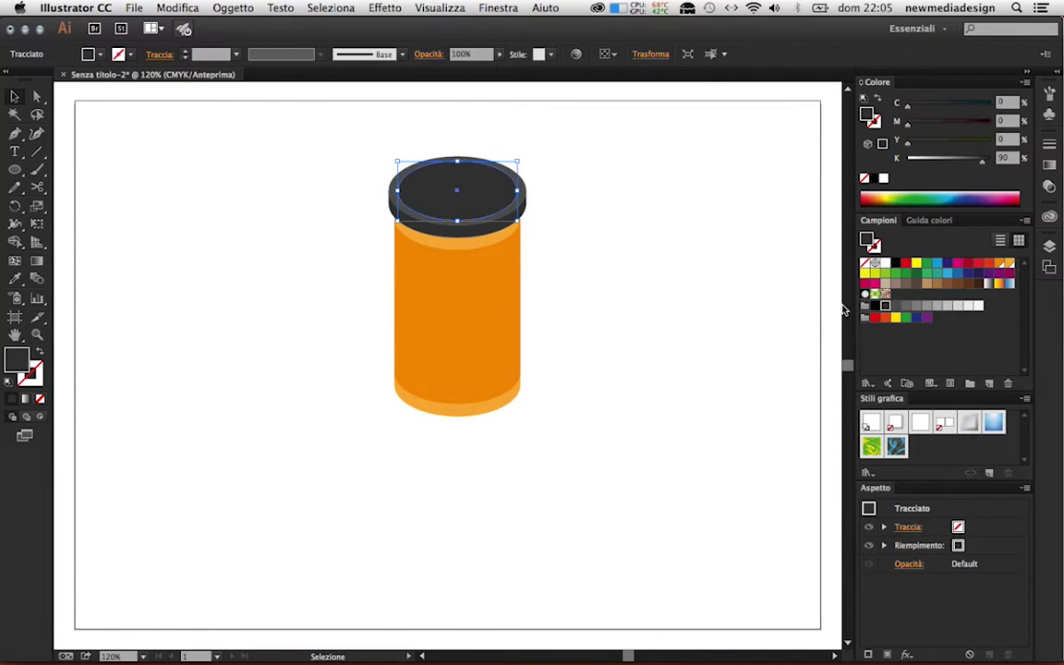
{"action": "left_click", "coordinate": [701, 284]}
{"action": "left_click", "coordinate": [493, 186]}
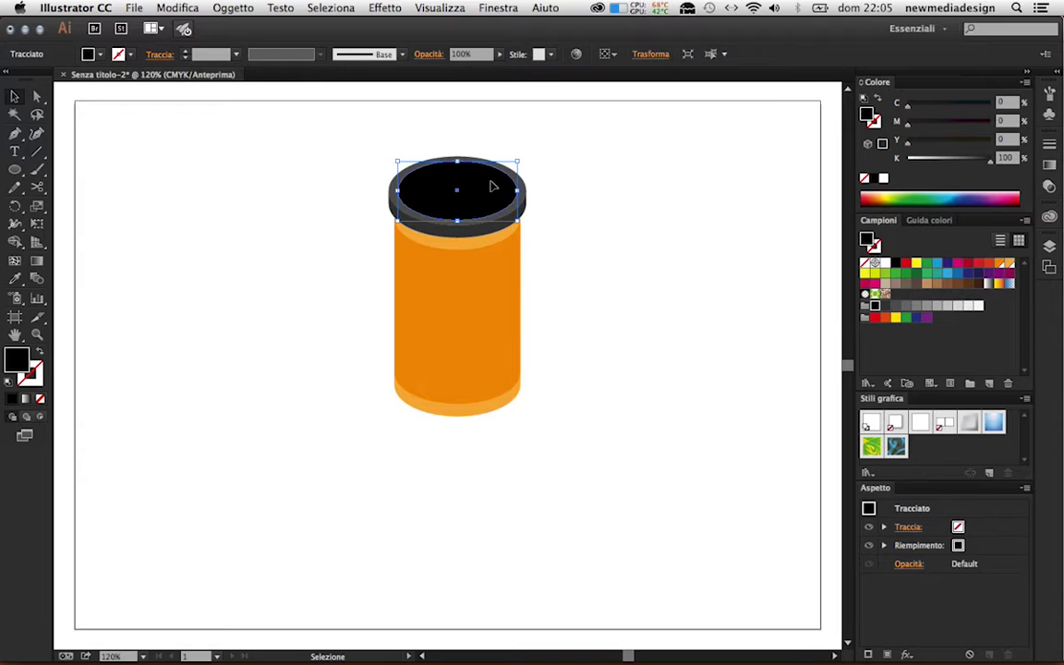
{"action": "left_click", "coordinate": [499, 145]}
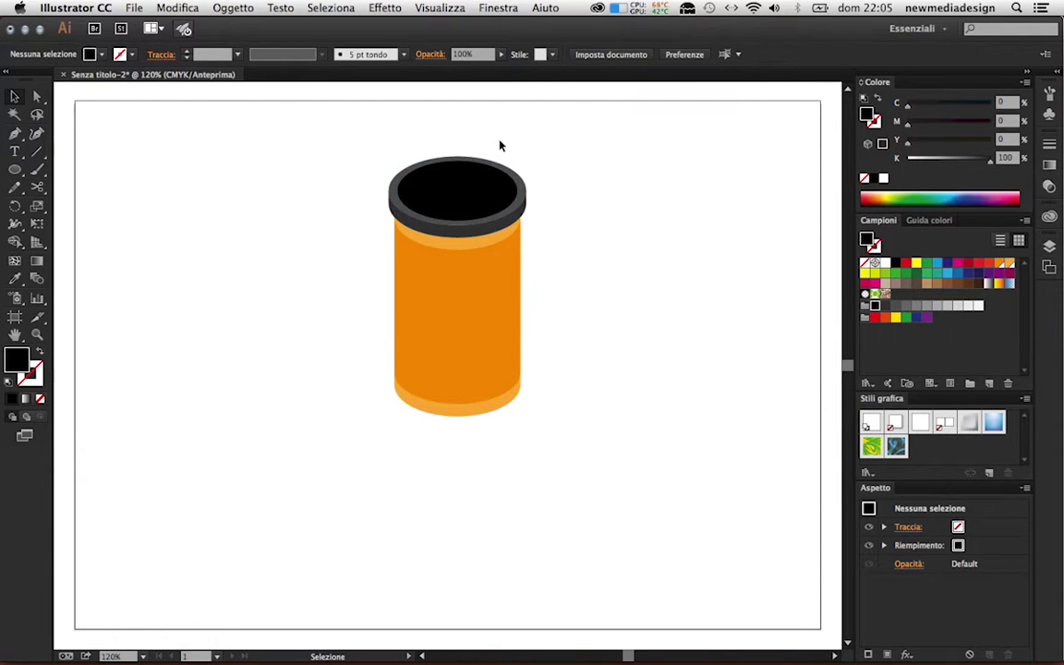
{"action": "left_click", "coordinate": [482, 190]}
{"action": "left_click", "coordinate": [177, 7]}
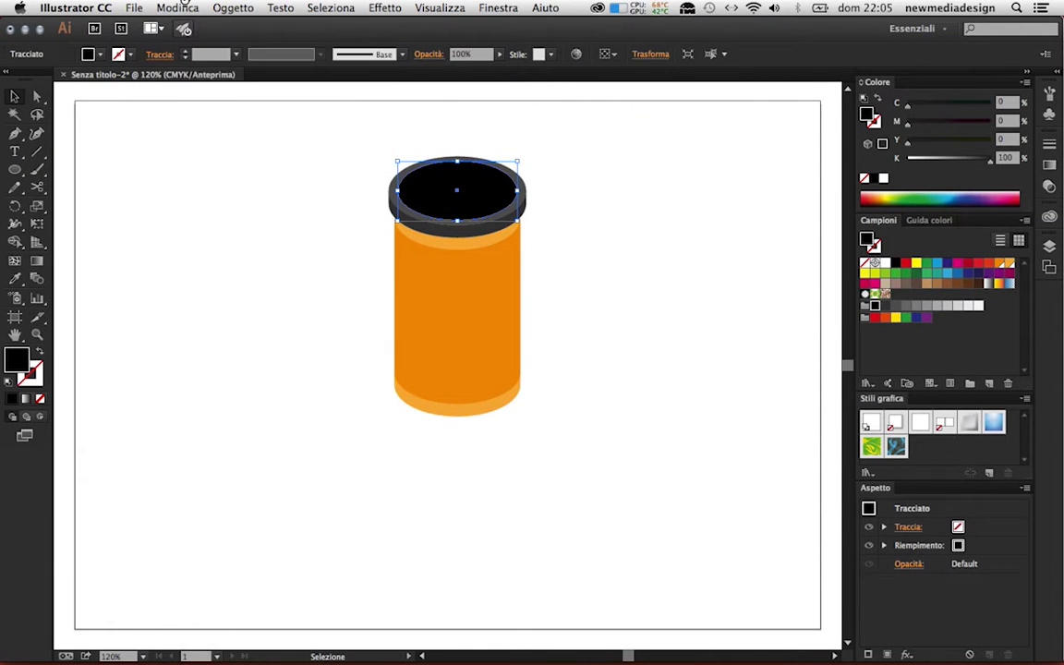
Step: Paste the ellipse in place, nudge it down and colour it dark grey (K 90)
{"action": "left_click", "coordinate": [134, 8]}
{"action": "left_click", "coordinate": [204, 133]}
{"action": "key", "text": "shift+Down"}
{"action": "key", "text": "shift+Down"}
{"action": "key", "text": "shift+Down"}
{"action": "left_click", "coordinate": [673, 280]}
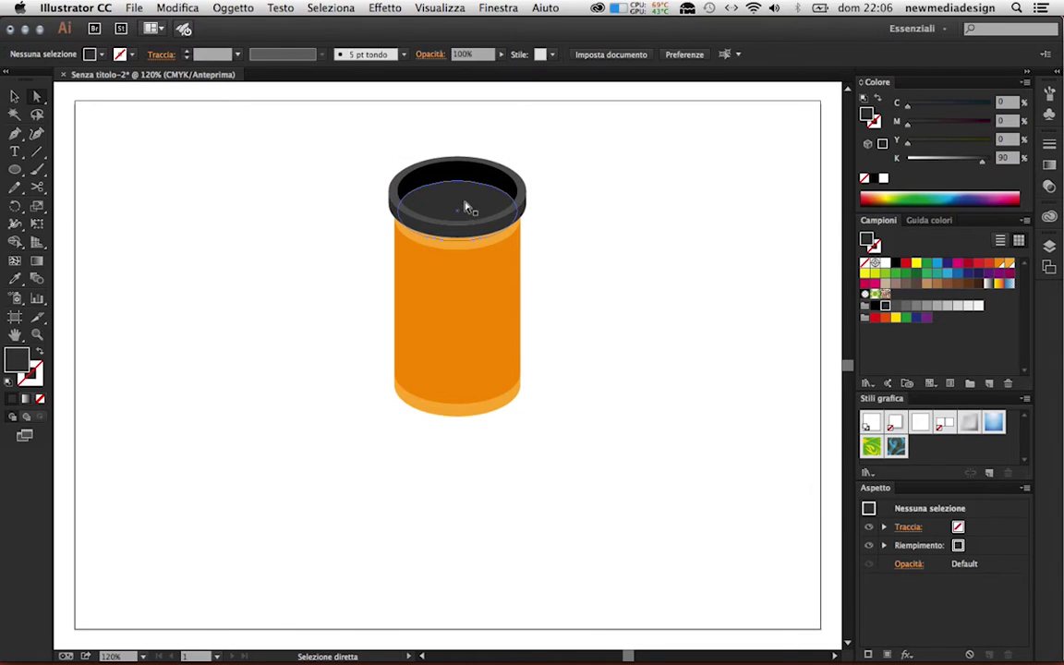
Step: Copy the inner ellipse, paste it in place and lighten it to grey (K 70)
{"action": "left_click_drag", "start_coordinate": [36, 95], "coordinate": [59, 96]}
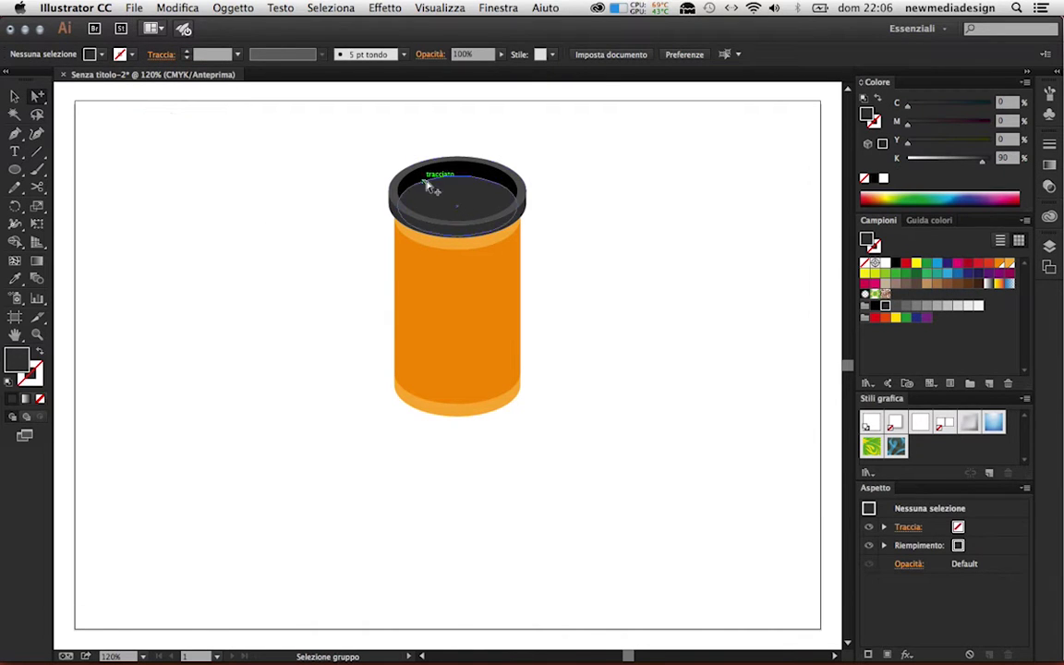
{"action": "left_click", "coordinate": [429, 184]}
{"action": "left_click", "coordinate": [177, 7]}
{"action": "left_click", "coordinate": [184, 92]}
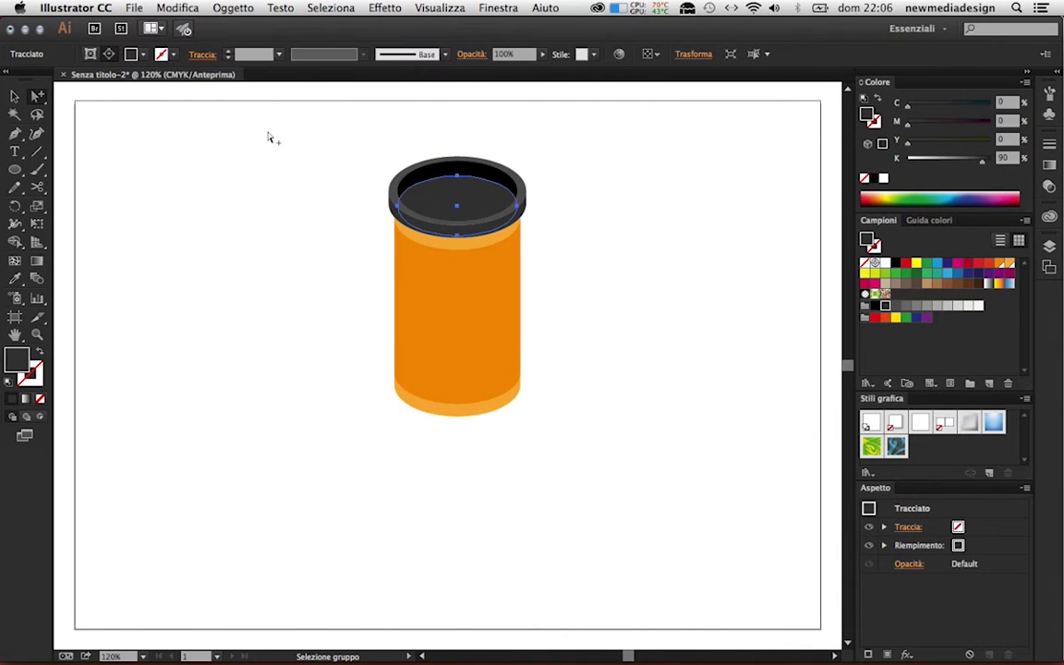
{"action": "left_click", "coordinate": [177, 8]}
{"action": "left_click", "coordinate": [204, 137]}
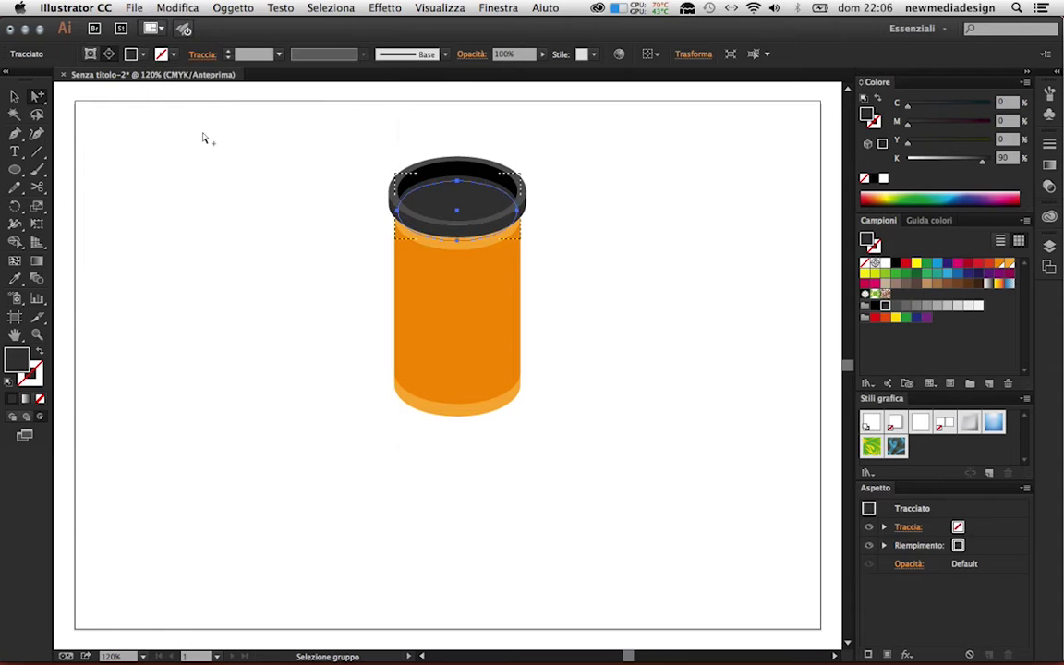
{"action": "left_click", "coordinate": [724, 247]}
{"action": "left_click", "coordinate": [450, 190]}
{"action": "left_click", "coordinate": [905, 305]}
{"action": "left_click", "coordinate": [709, 278]}
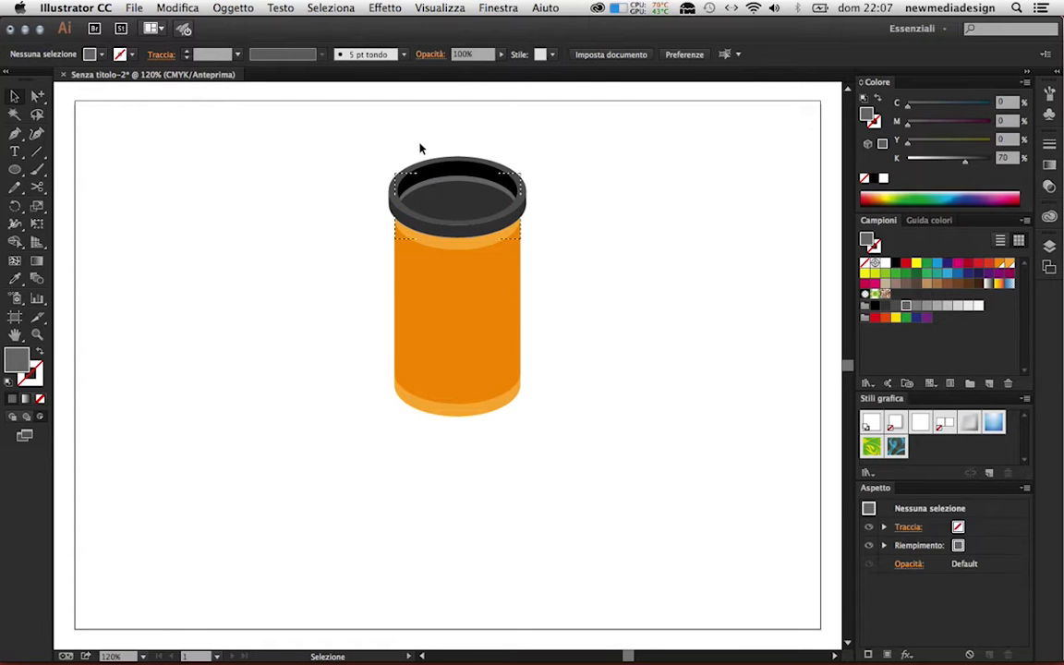
Step: Drag a copy of the top rim ellipses down to the canister's base
{"action": "left_click_drag", "start_coordinate": [196, 354], "coordinate": [420, 194]}
{"action": "left_click", "coordinate": [417, 240], "text": "shift"}
{"action": "left_click_drag", "start_coordinate": [478, 178], "coordinate": [482, 373]}
{"action": "key", "text": "ctrl+z"}
{"action": "left_click_drag", "start_coordinate": [478, 178], "coordinate": [480, 430]}
Step: Cut the base rim copy and paste it behind the canister body (Incolla sotto)
{"action": "left_click", "coordinate": [176, 7]}
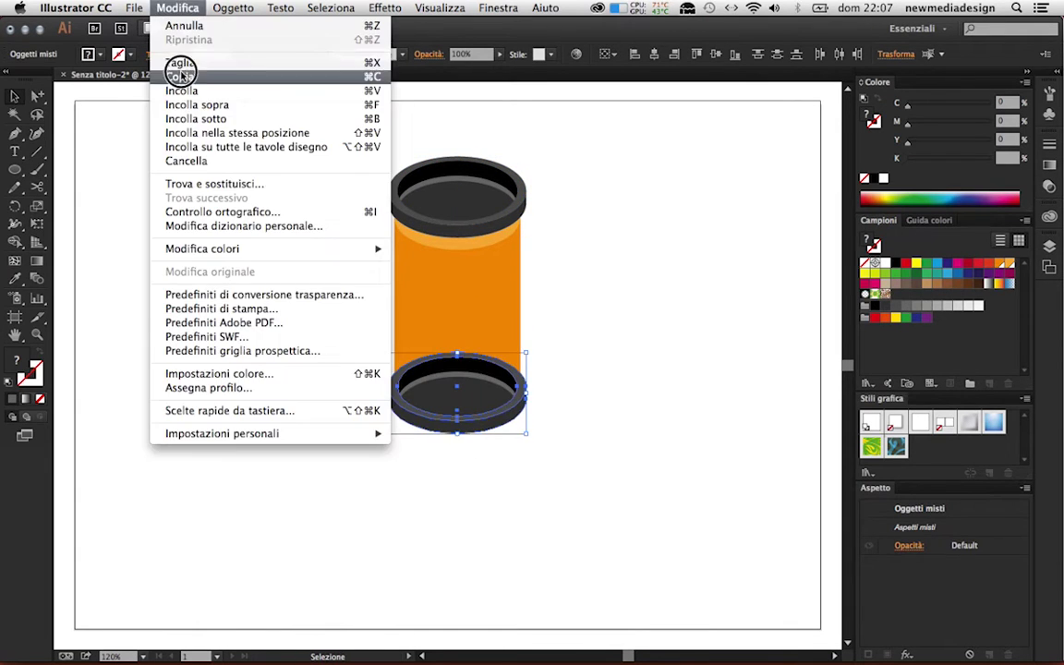
{"action": "left_click", "coordinate": [180, 62]}
{"action": "left_click", "coordinate": [176, 8]}
{"action": "left_click", "coordinate": [190, 120]}
{"action": "left_click", "coordinate": [185, 242]}
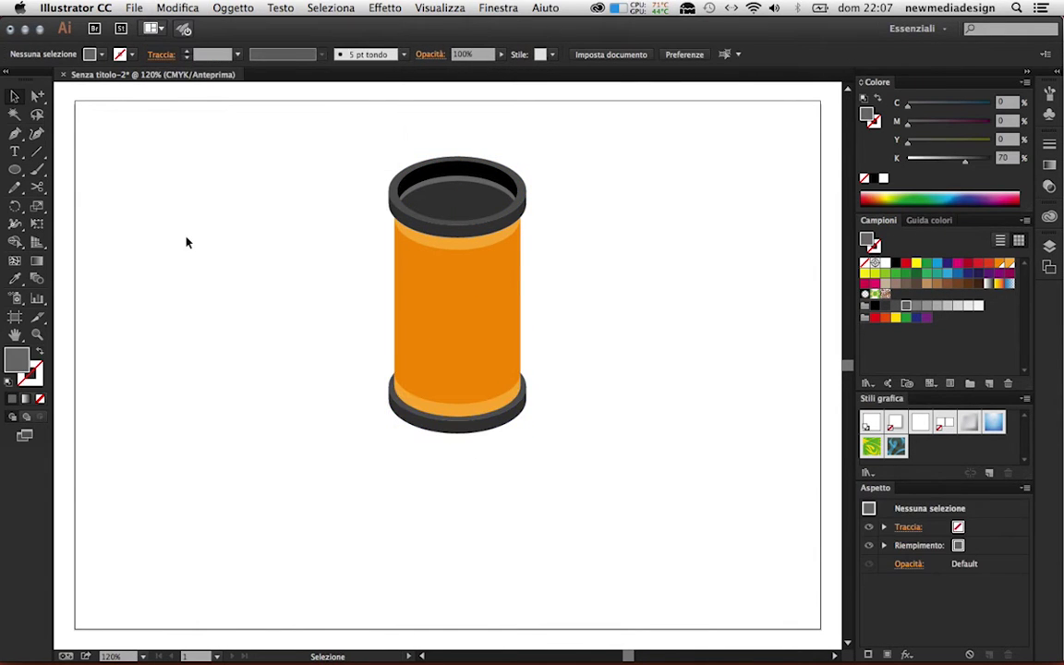
Step: Paste an in-place copy of the lid ellipse and shrink it to a small ellipse at the lid centre
{"action": "key", "text": "l"}
{"action": "left_click", "coordinate": [457, 205]}
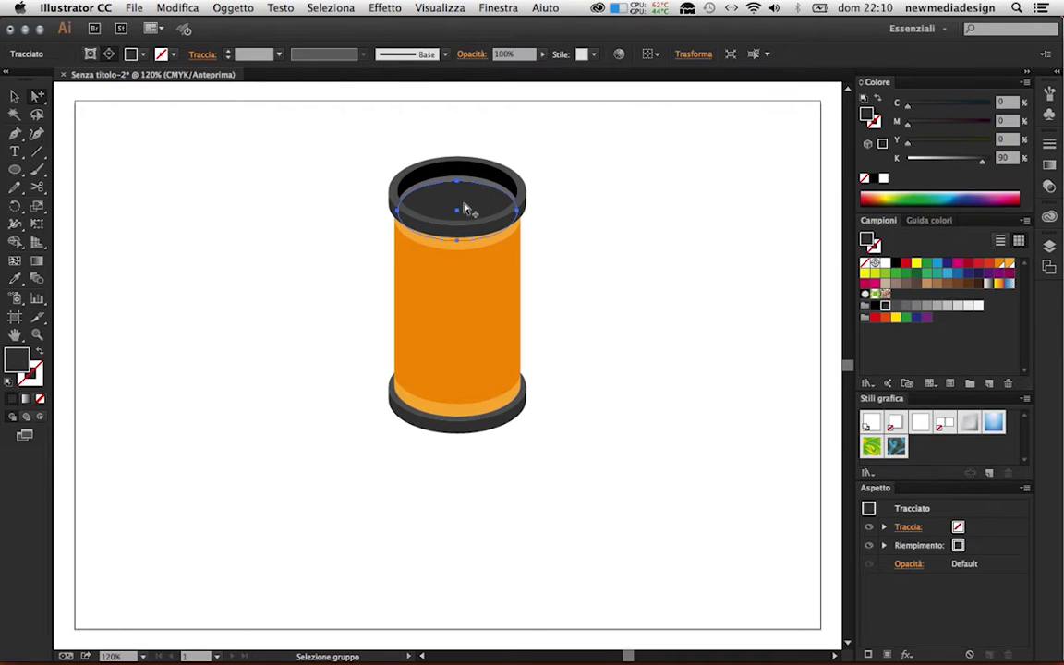
{"action": "left_click", "coordinate": [177, 7]}
{"action": "left_click", "coordinate": [212, 133]}
{"action": "left_click", "coordinate": [177, 7]}
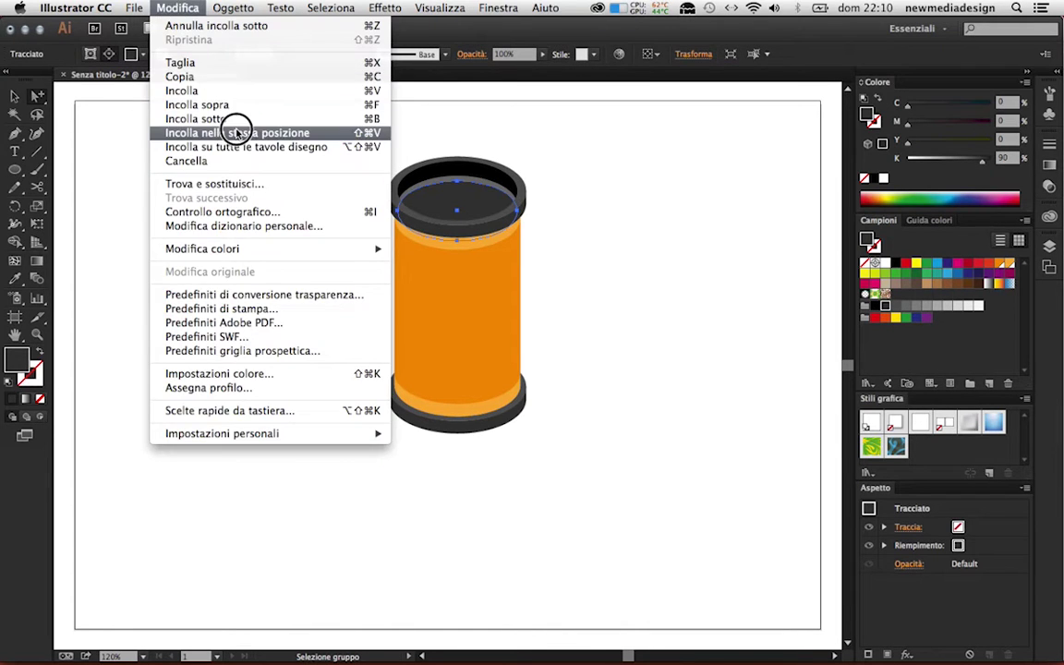
{"action": "left_click", "coordinate": [230, 200]}
{"action": "left_click_drag", "start_coordinate": [395, 221], "coordinate": [476, 228]}
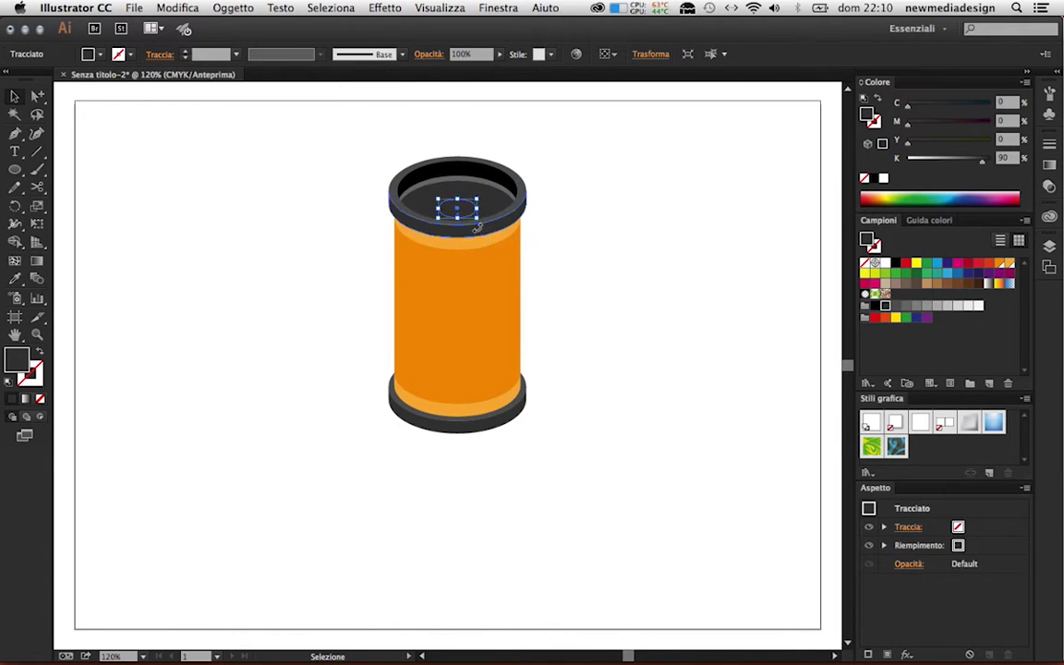
Step: Paste a second small ellipse and join the two arcs into one closed hub shape
{"action": "scroll", "coordinate": [479, 233], "scroll_direction": "up", "scroll_amount": 5}
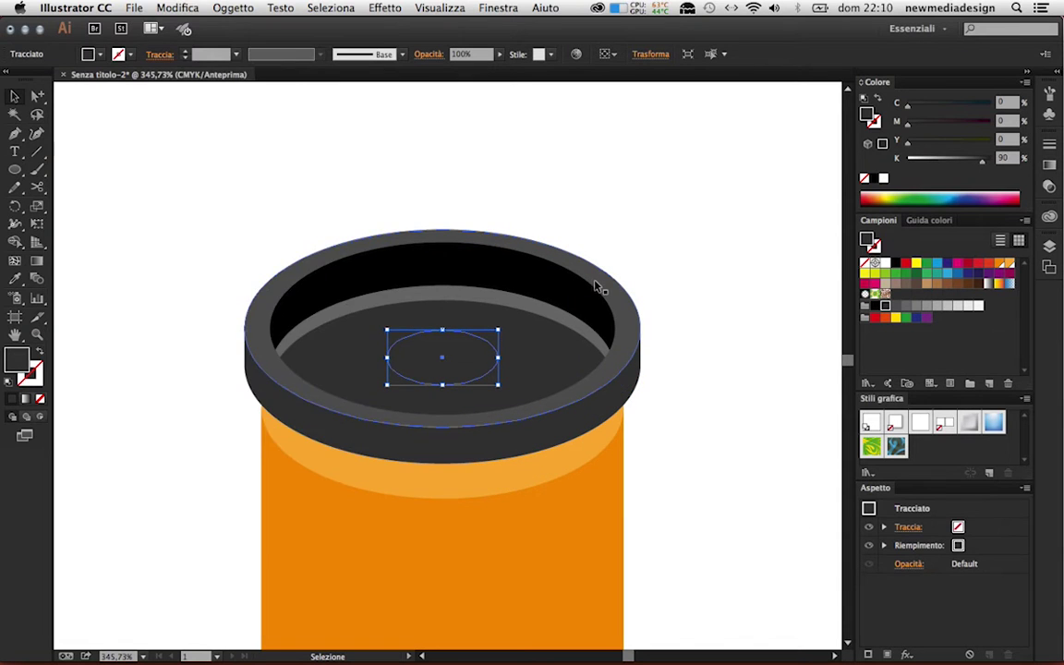
{"action": "left_click", "coordinate": [178, 8]}
{"action": "left_click", "coordinate": [229, 134]}
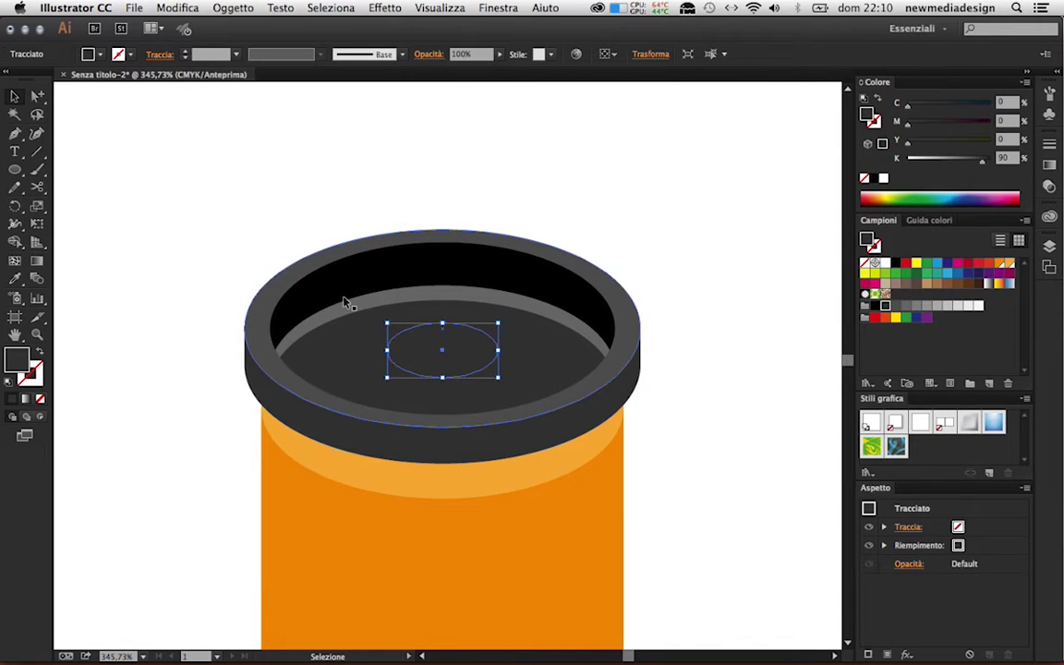
{"action": "key", "text": "a"}
{"action": "left_click", "coordinate": [177, 8]}
{"action": "left_click", "coordinate": [181, 91]}
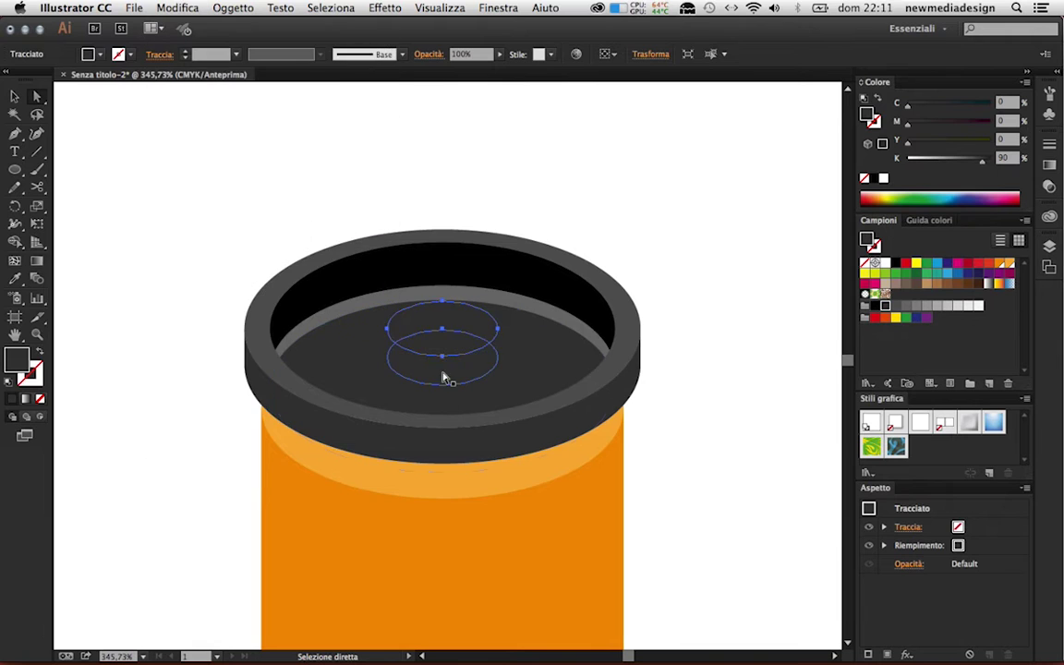
{"action": "left_click", "coordinate": [233, 7]}
{"action": "left_click", "coordinate": [424, 286]}
Step: Fill the hub black and paste a resized copy behind it as the hub opening
{"action": "left_click", "coordinate": [177, 7]}
{"action": "left_click", "coordinate": [220, 117]}
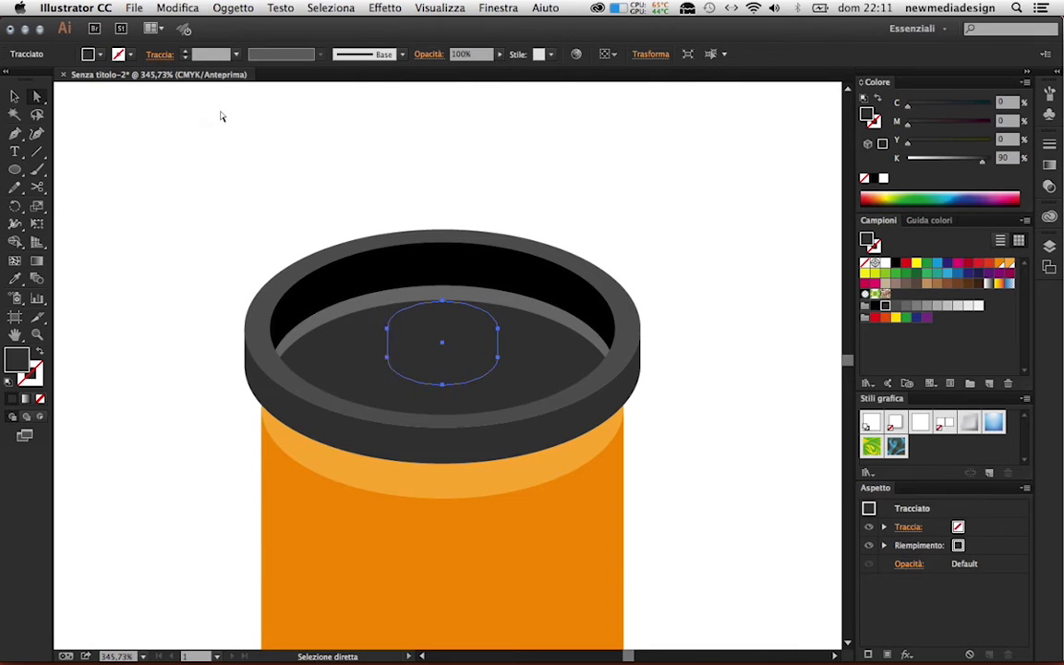
{"action": "left_click", "coordinate": [882, 312]}
{"action": "left_click", "coordinate": [461, 307]}
{"action": "left_click", "coordinate": [177, 7]}
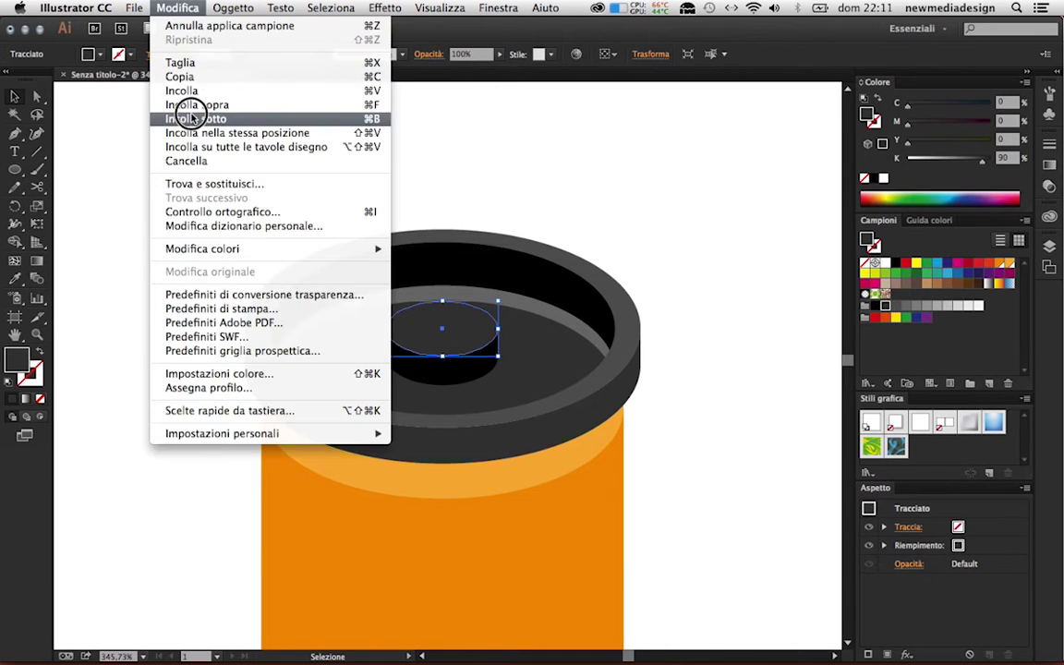
{"action": "left_click", "coordinate": [191, 118]}
{"action": "left_click_drag", "start_coordinate": [498, 301], "coordinate": [484, 308]}
Step: Recolour the lid ellipse to 80% grey (K 80)
{"action": "left_click", "coordinate": [732, 285]}
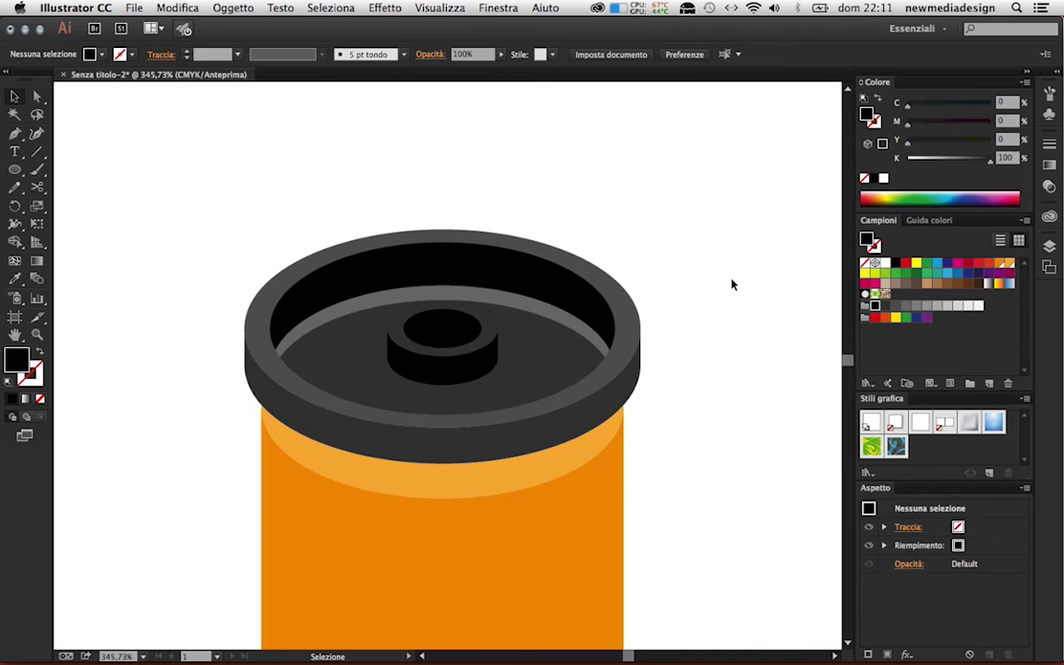
{"action": "left_click_drag", "start_coordinate": [37, 95], "coordinate": [92, 109]}
{"action": "left_click", "coordinate": [343, 325]}
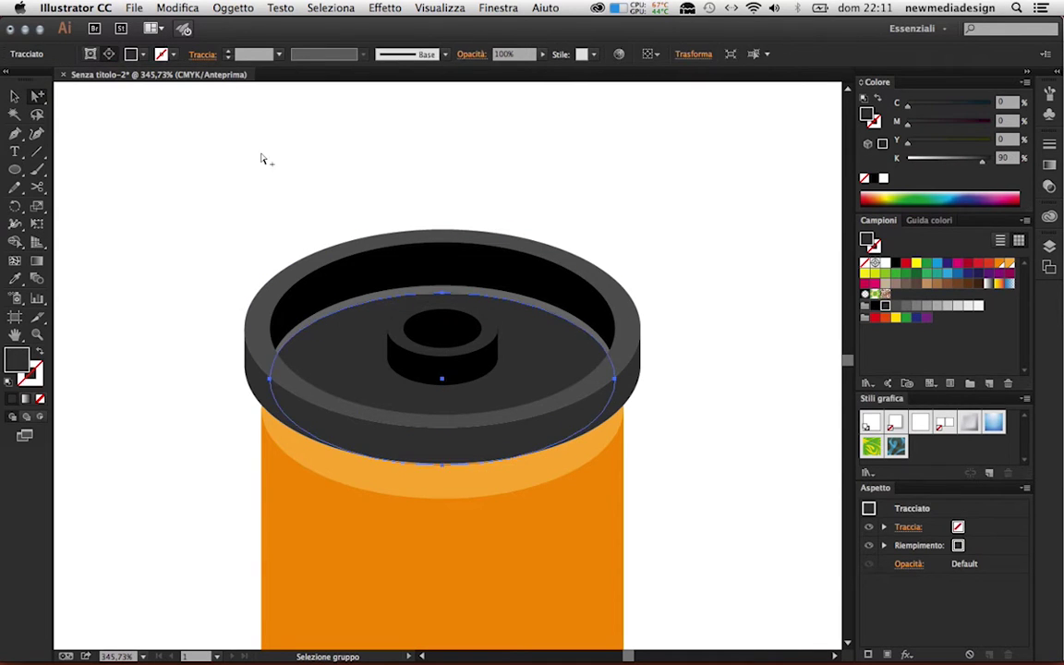
{"action": "left_click", "coordinate": [895, 305]}
{"action": "left_click", "coordinate": [757, 145]}
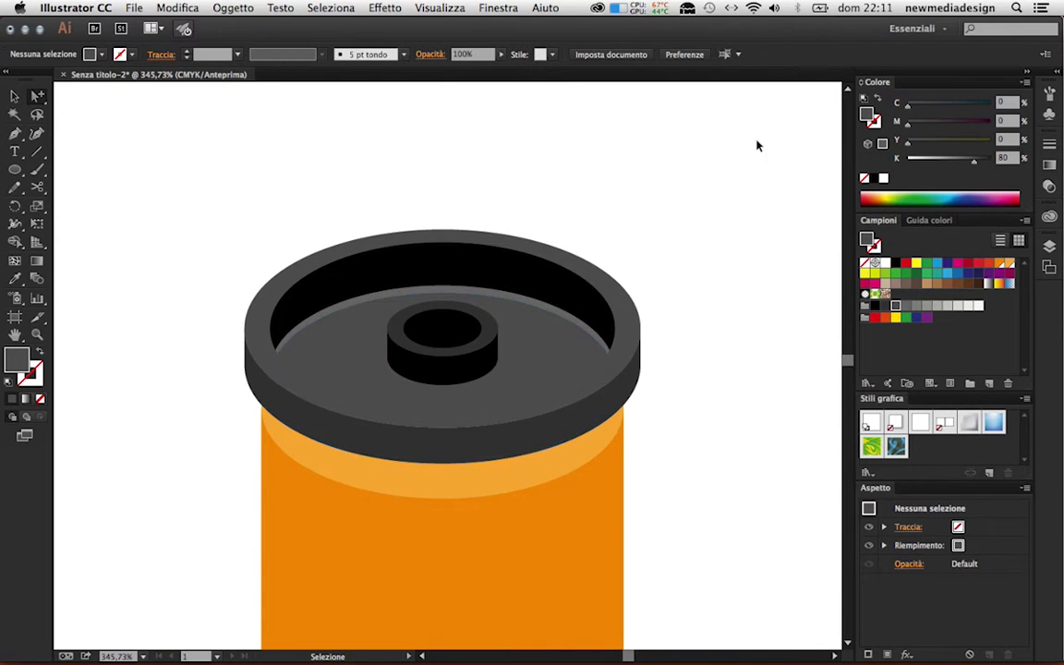
{"action": "key", "text": "ctrl+minus"}
{"action": "key", "text": "ctrl+minus"}
Step: Inspect the top rim and lid ellipses by selecting and deselecting them
{"action": "left_click", "coordinate": [514, 211]}
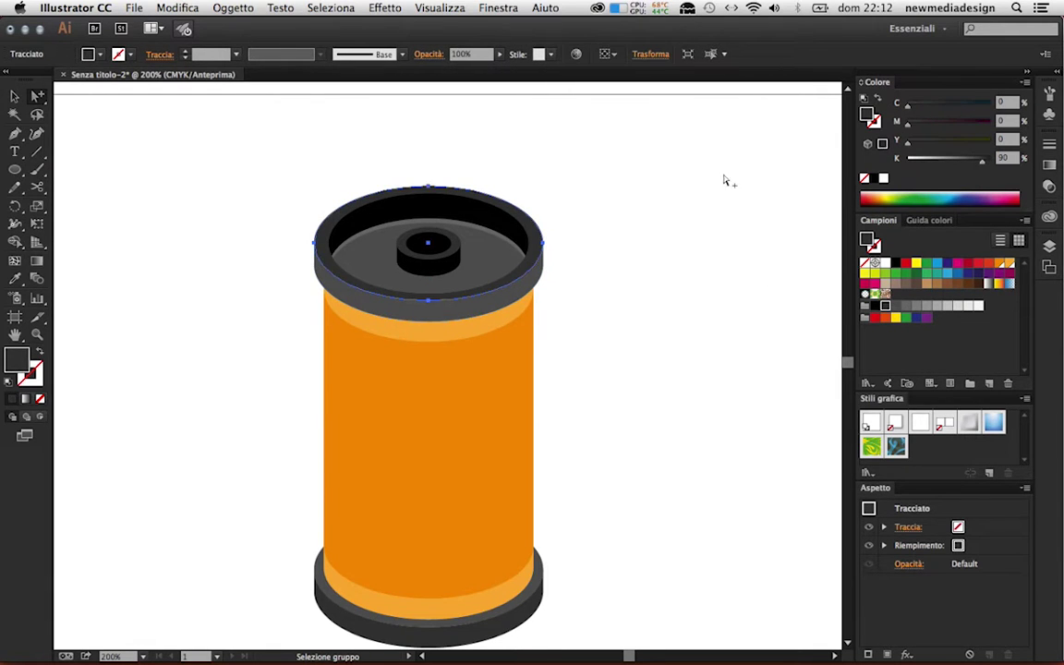
{"action": "left_click", "coordinate": [628, 240]}
{"action": "left_click", "coordinate": [536, 288]}
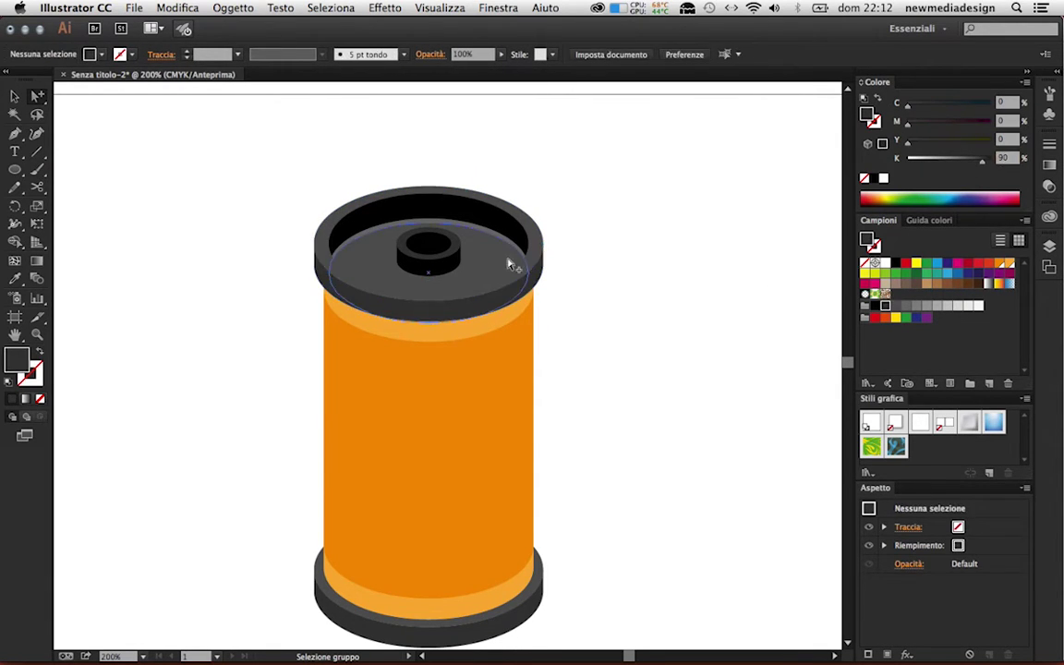
{"action": "left_click", "coordinate": [524, 272]}
{"action": "left_click", "coordinate": [620, 287]}
{"action": "left_click", "coordinate": [430, 257]}
{"action": "left_click", "coordinate": [702, 383]}
{"action": "scroll", "coordinate": [611, 446], "scroll_direction": "down", "scroll_amount": 2}
{"action": "scroll", "coordinate": [582, 425], "scroll_direction": "right", "scroll_amount": 2}
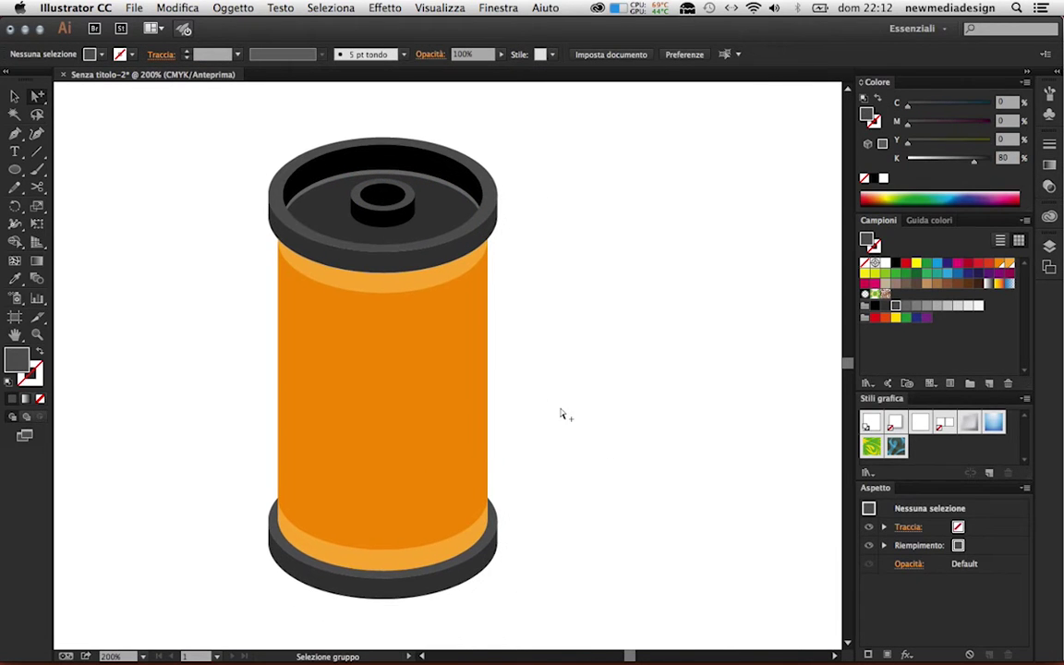
Step: Select the hub ring ellipses to check the finished spindle hub
{"action": "left_click", "coordinate": [459, 210]}
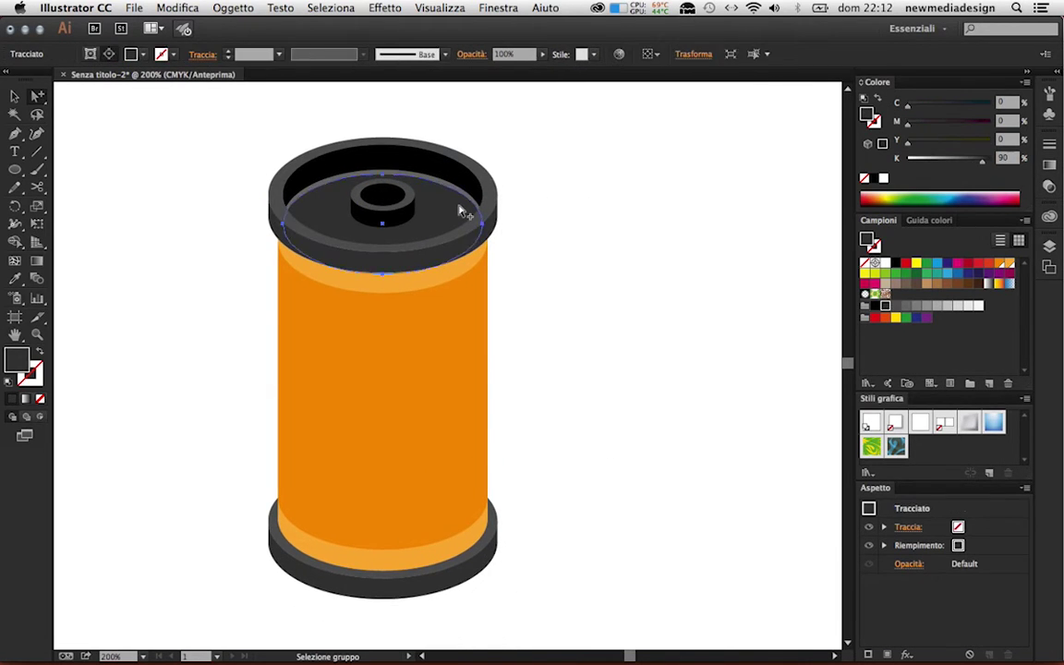
{"action": "left_click", "coordinate": [398, 207]}
{"action": "left_click", "coordinate": [399, 221], "text": "shift"}
{"action": "left_click", "coordinate": [204, 169]}
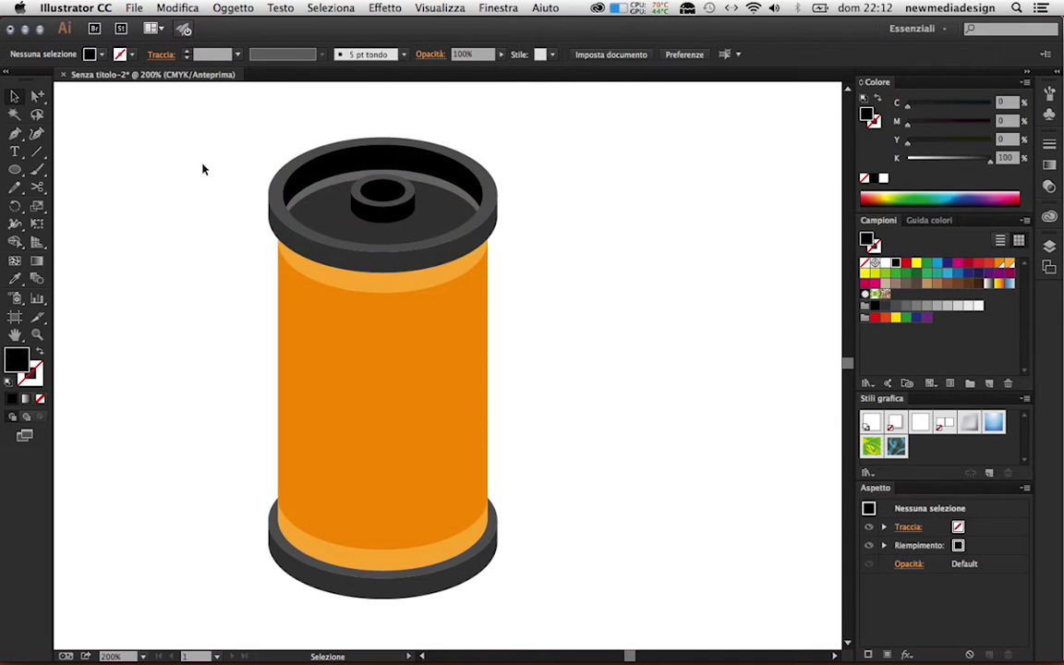
{"action": "left_click", "coordinate": [37, 96]}
{"action": "left_click", "coordinate": [383, 182]}
{"action": "left_click", "coordinate": [628, 317]}
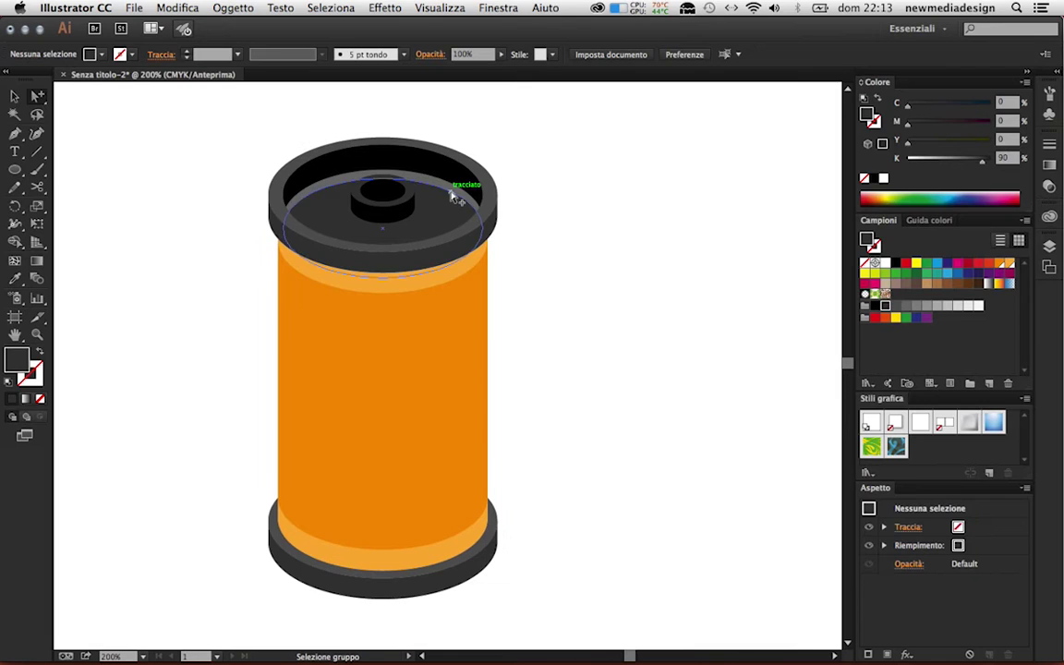
Step: Draw a narrow dark grey slot strip down the canister's middle
{"action": "left_click_drag", "start_coordinate": [14, 174], "coordinate": [21, 176]}
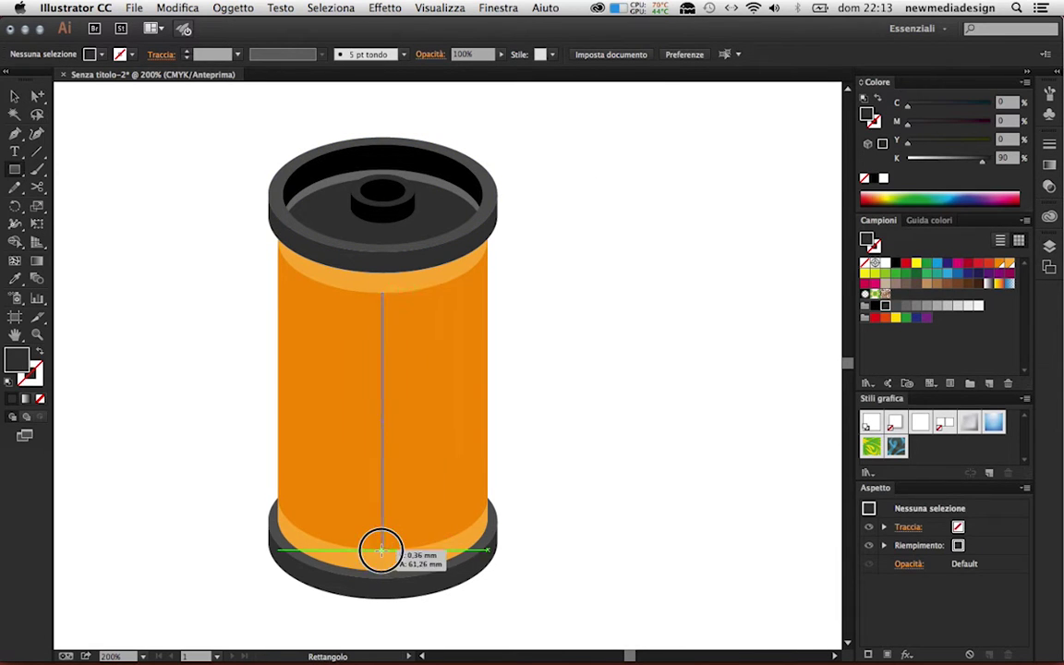
{"action": "left_click_drag", "start_coordinate": [383, 293], "coordinate": [432, 549]}
{"action": "key", "text": "v"}
{"action": "left_click_drag", "start_coordinate": [433, 421], "coordinate": [395, 421]}
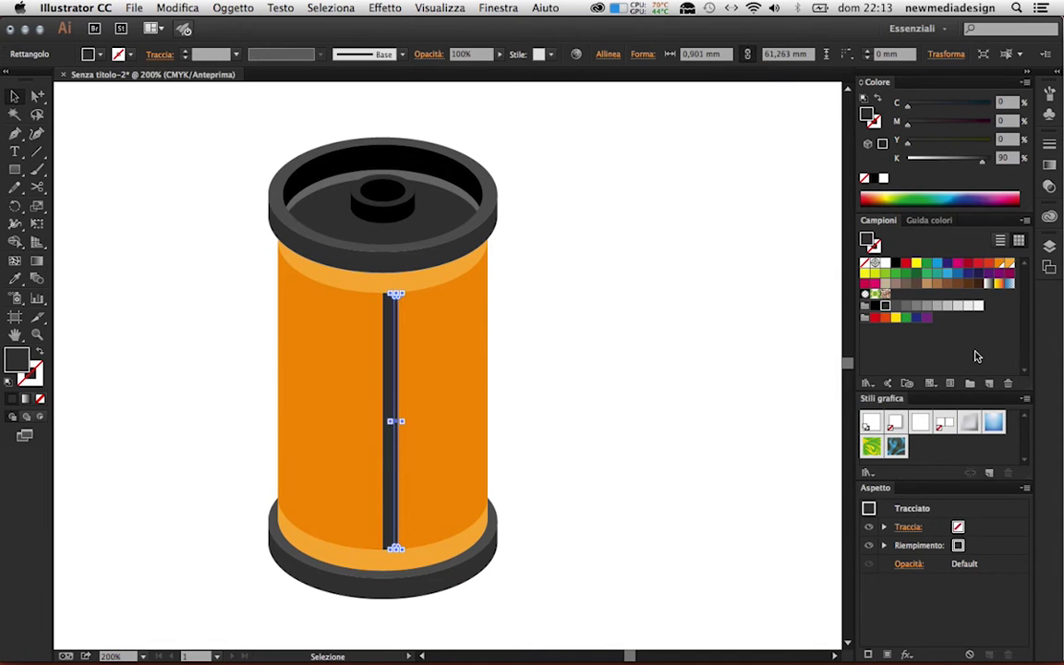
{"action": "left_click", "coordinate": [895, 307]}
{"action": "left_click", "coordinate": [645, 369]}
{"action": "left_click", "coordinate": [491, 494]}
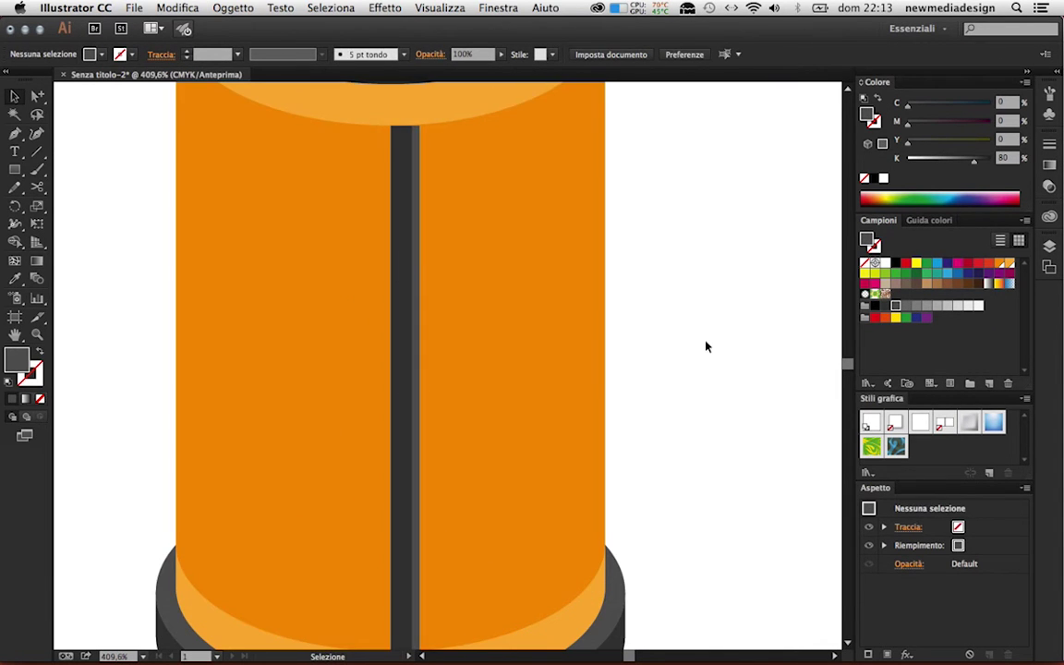
{"action": "left_click", "coordinate": [428, 267]}
{"action": "key", "text": "super+minus"}
{"action": "key", "text": "super+minus"}
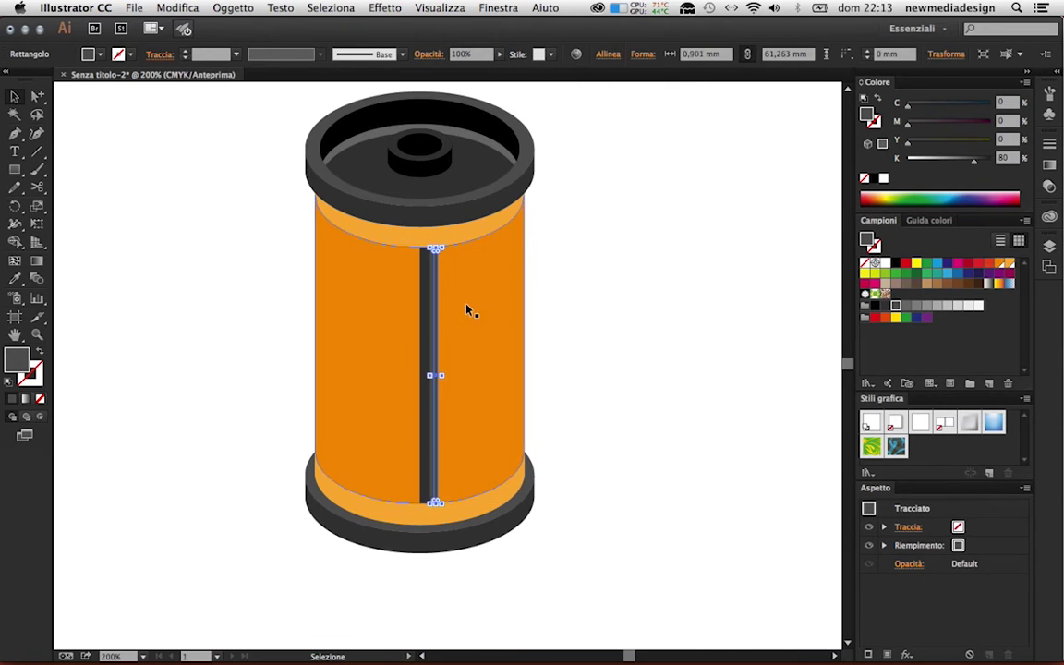
Step: Stretch the strip into a wide grey film rectangle with a notch pulled into its corner
{"action": "key", "text": "a"}
{"action": "left_click_drag", "start_coordinate": [440, 268], "coordinate": [665, 262]}
{"action": "left_click", "coordinate": [171, 9]}
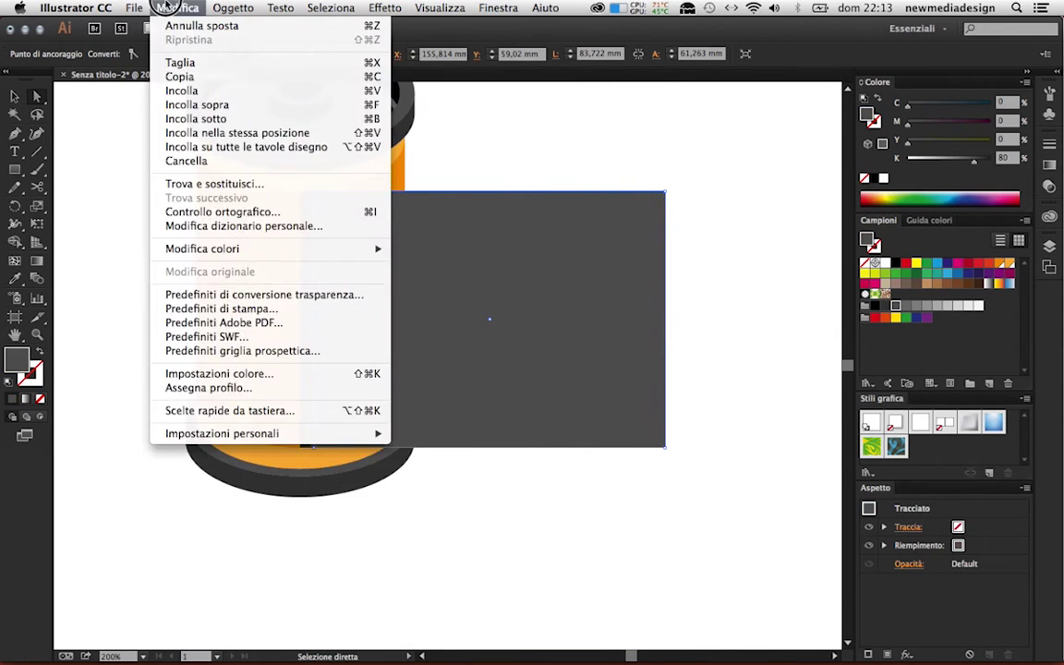
{"action": "left_click", "coordinate": [475, 373]}
{"action": "left_click", "coordinate": [665, 448]}
{"action": "left_click_drag", "start_coordinate": [665, 448], "coordinate": [490, 319]}
{"action": "mouse_move", "coordinate": [504, 423]}
{"action": "left_mouse_down"}
{"action": "mouse_move", "coordinate": [545, 423]}
{"action": "mouse_move", "coordinate": [419, 406]}
{"action": "left_mouse_up"}
Step: Round the notch's inner and top-right outer corners using live-corner widgets
{"action": "left_click_drag", "start_coordinate": [570, 321], "coordinate": [677, 362]}
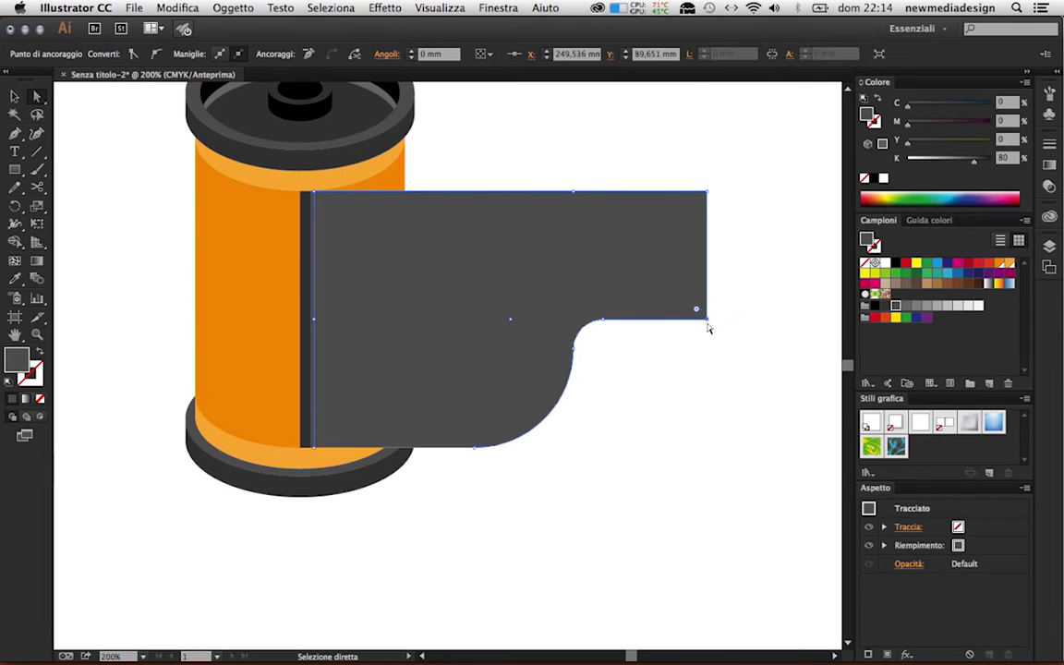
{"action": "left_click_drag", "start_coordinate": [698, 309], "coordinate": [637, 300]}
{"action": "key", "text": "super+shift+a"}
{"action": "scroll", "coordinate": [494, 404], "scroll_direction": "up", "scroll_amount": 3}
{"action": "left_click", "coordinate": [14, 95]}
{"action": "left_click", "coordinate": [517, 311]}
{"action": "left_click", "coordinate": [525, 245]}
Step: Line up the film's left edge with the narrow dark slot
{"action": "left_click_drag", "start_coordinate": [282, 255], "coordinate": [421, 273]}
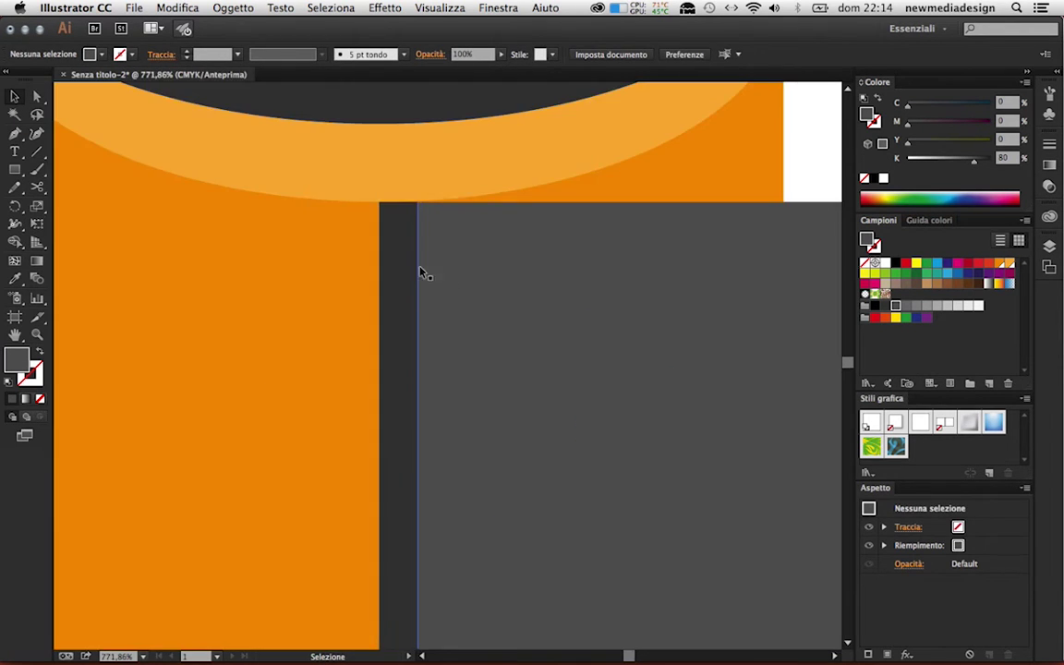
{"action": "left_click", "coordinate": [417, 268]}
{"action": "left_click", "coordinate": [421, 267]}
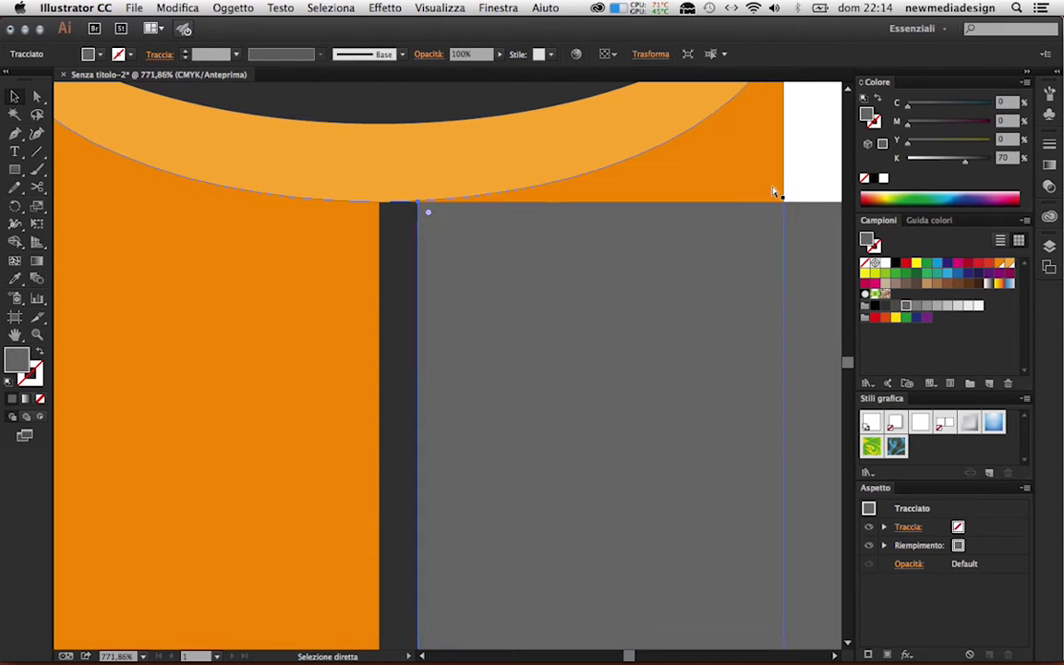
{"action": "left_click", "coordinate": [423, 233]}
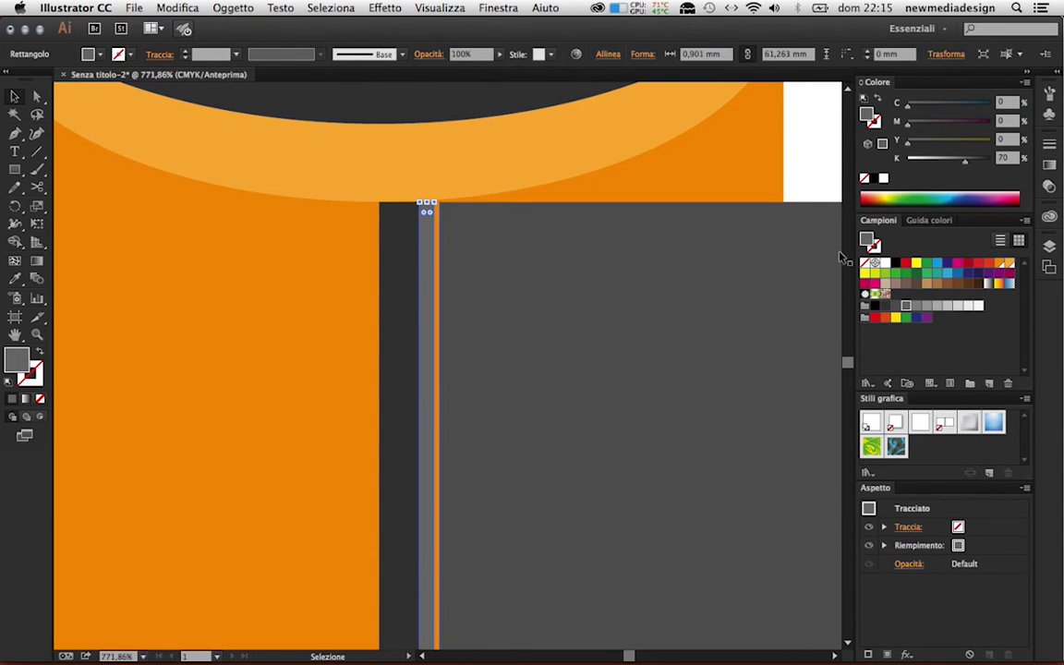
{"action": "left_click_drag", "start_coordinate": [755, 227], "coordinate": [750, 249]}
{"action": "key", "text": "super+minus"}
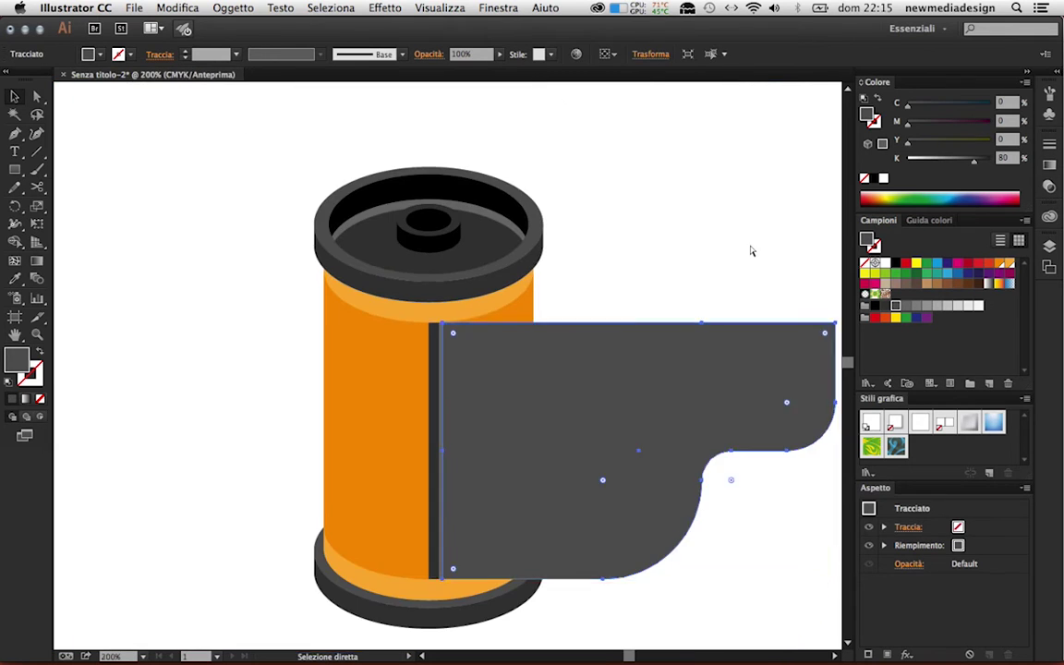
{"action": "key", "text": "v"}
Step: Try a Shape Builder orange fill on the film, then undo it
{"action": "left_click", "coordinate": [596, 311]}
{"action": "left_click", "coordinate": [178, 8]}
{"action": "left_click", "coordinate": [211, 105]}
{"action": "left_click", "coordinate": [302, 361], "text": "shift"}
{"action": "key", "text": "shift+m"}
{"action": "left_click", "coordinate": [527, 334]}
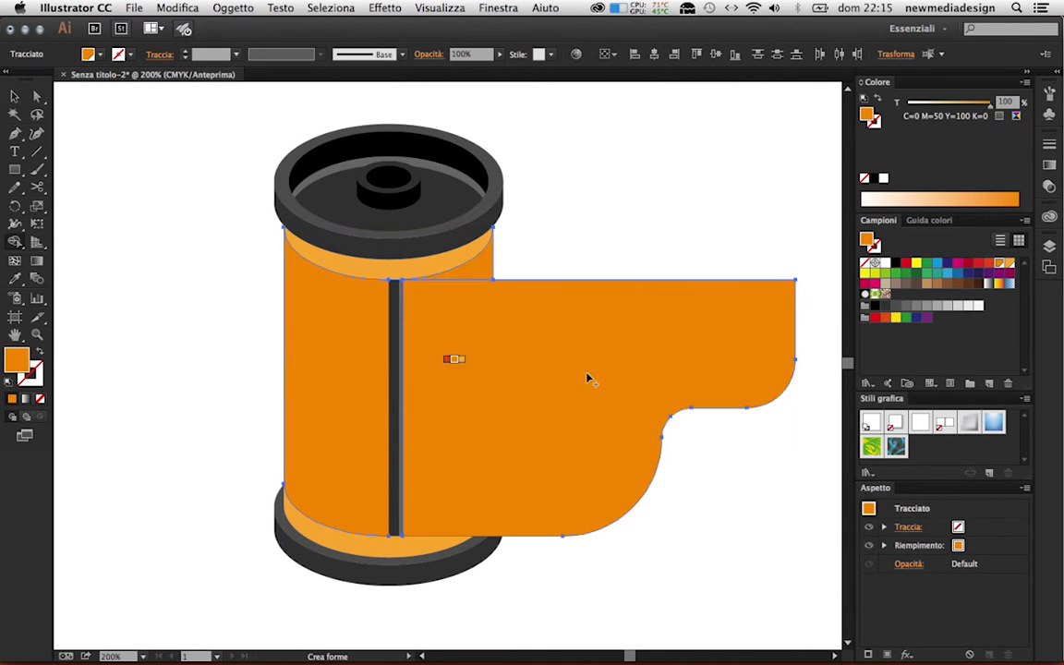
{"action": "left_click", "coordinate": [177, 7]}
{"action": "left_click", "coordinate": [199, 23]}
{"action": "left_click", "coordinate": [138, 183]}
Step: Draw a small black sprocket hole at the film's top-left and repeat it along the top edge
{"action": "left_click_drag", "start_coordinate": [14, 170], "coordinate": [51, 178]}
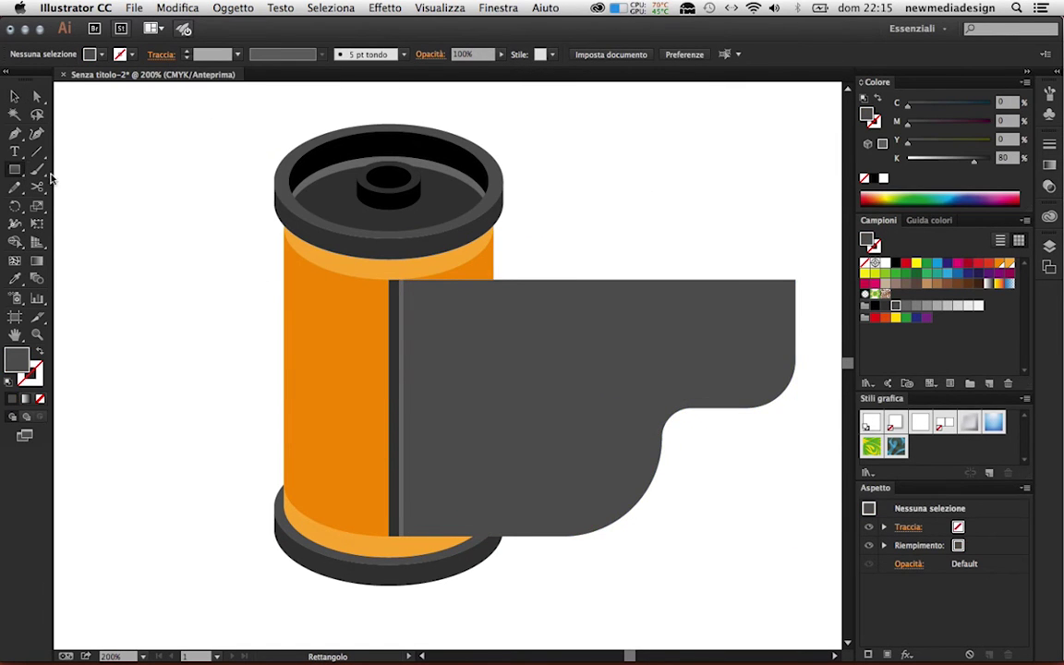
{"action": "left_click_drag", "start_coordinate": [441, 330], "coordinate": [475, 309]}
{"action": "left_click", "coordinate": [16, 97]}
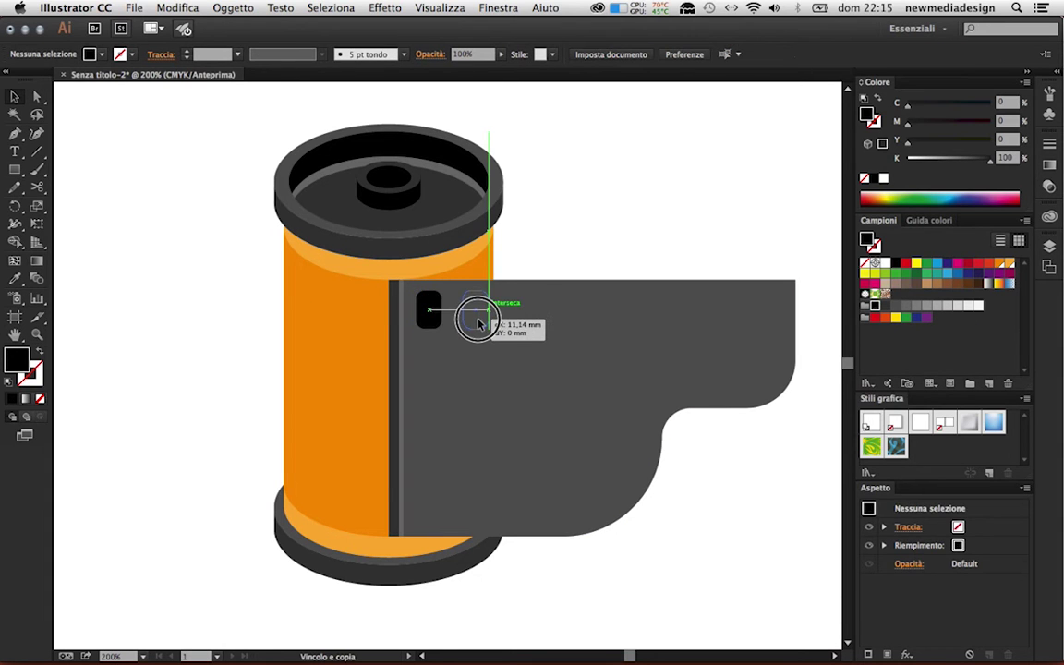
{"action": "left_click", "coordinate": [232, 7]}
{"action": "left_click", "coordinate": [451, 36]}
{"action": "key", "text": "super+d"}
{"action": "key", "text": "super+d"}
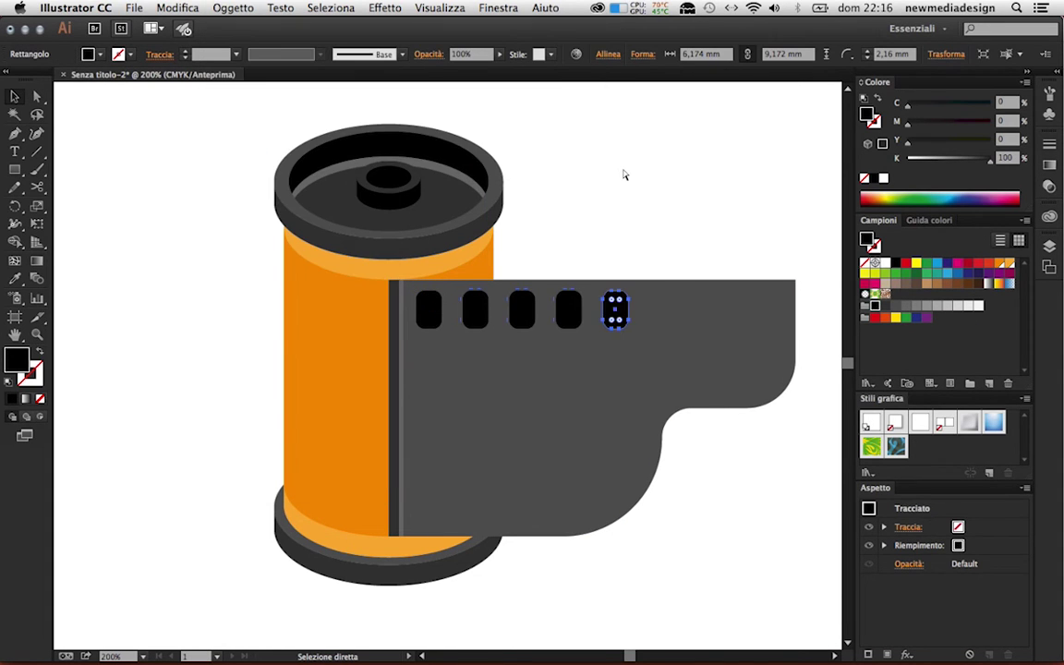
Step: Copy four of the top holes down to the film's bottom edge
{"action": "left_click", "coordinate": [474, 309], "text": "shift"}
{"action": "left_click", "coordinate": [521, 309], "text": "shift"}
{"action": "left_click", "coordinate": [568, 309], "text": "shift"}
{"action": "left_click_drag", "start_coordinate": [573, 319], "coordinate": [597, 519]}
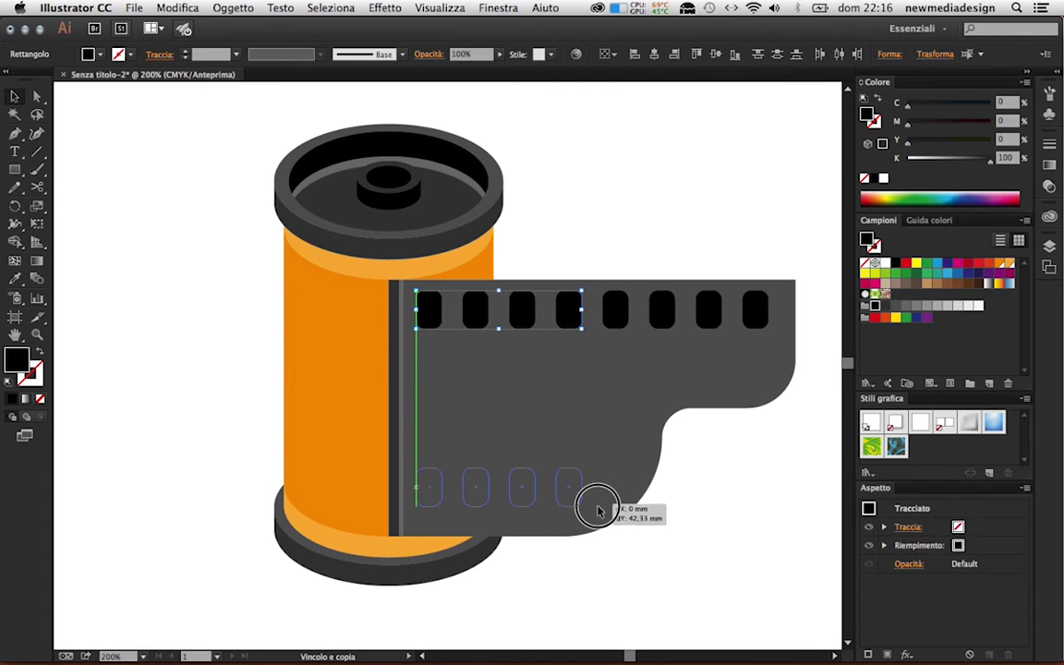
{"action": "left_click", "coordinate": [429, 309]}
{"action": "left_click", "coordinate": [475, 309], "text": "shift"}
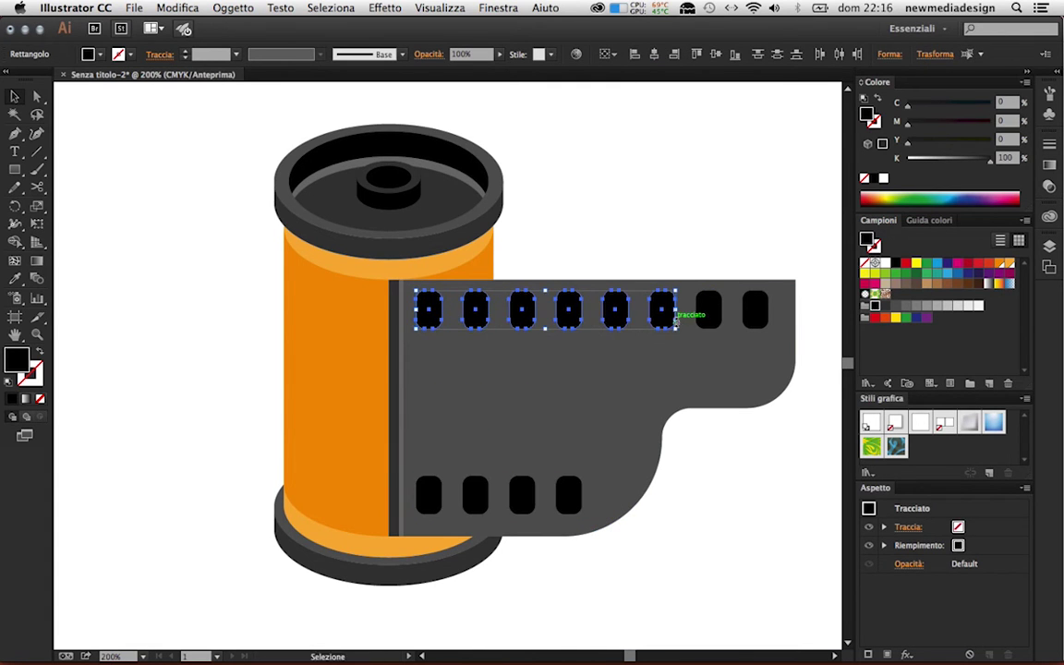
{"action": "left_click", "coordinate": [750, 320], "text": "shift"}
{"action": "left_click", "coordinate": [748, 261]}
Step: Move the whole film roll further left on the artboard
{"action": "key", "text": "super+minus"}
{"action": "key", "text": "super+minus"}
{"action": "left_click_drag", "start_coordinate": [577, 375], "coordinate": [404, 380]}
{"action": "left_click", "coordinate": [451, 494]}
{"action": "scroll", "coordinate": [450, 432], "scroll_direction": "up", "scroll_amount": 3}
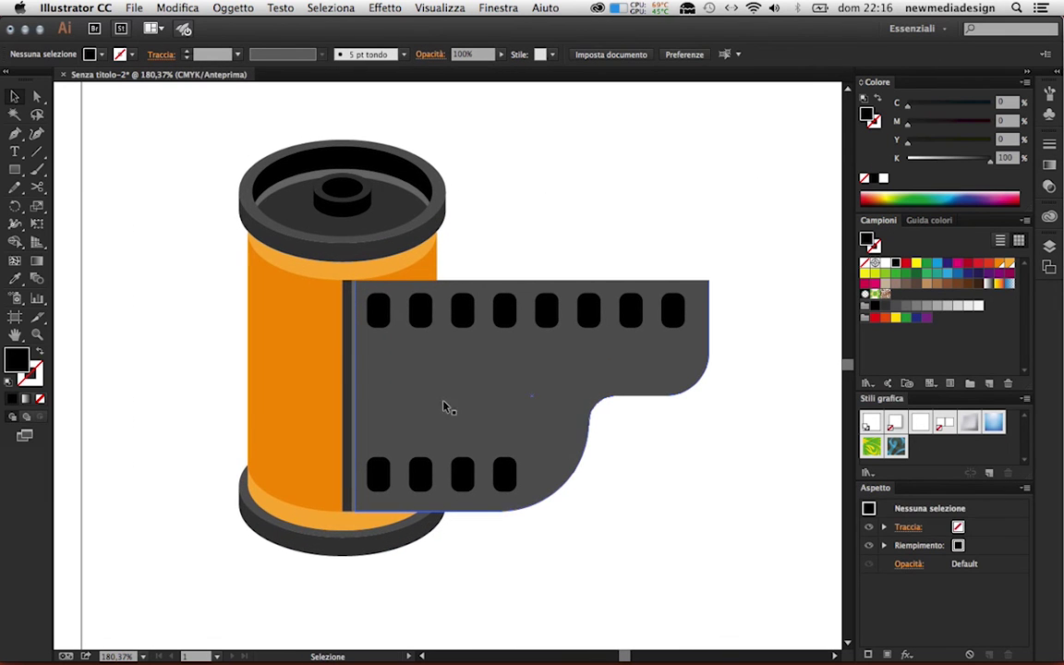
{"action": "left_click", "coordinate": [292, 354]}
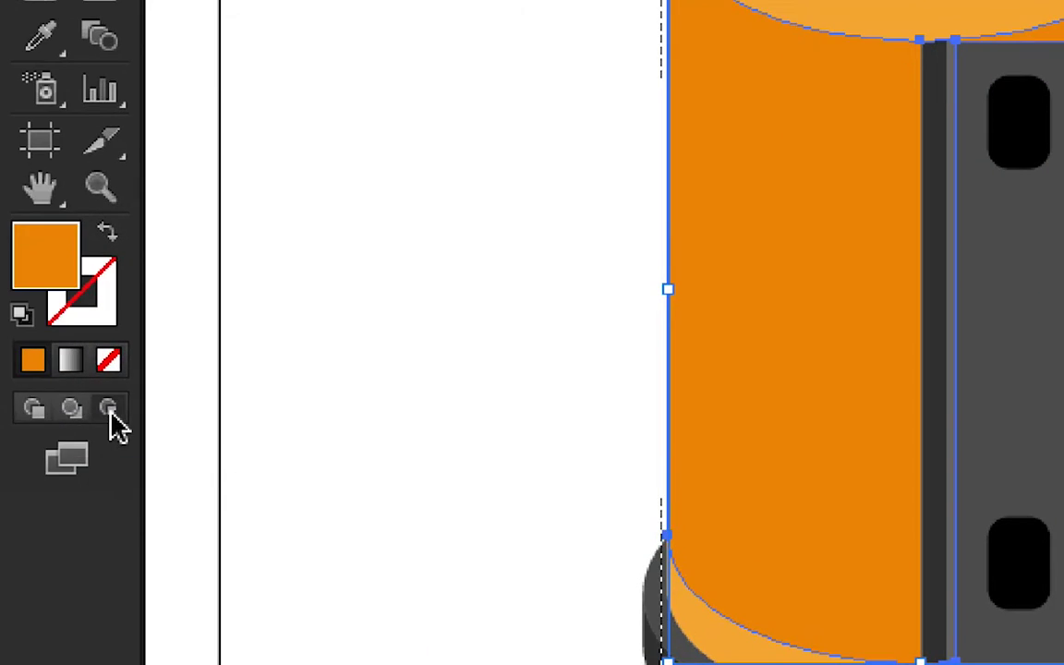
Step: Draw a thin 80%-tint stripe inside the canister's left side and duplicate it alongside
{"action": "left_click", "coordinate": [41, 418]}
{"action": "left_click_drag", "start_coordinate": [256, 140], "coordinate": [274, 572]}
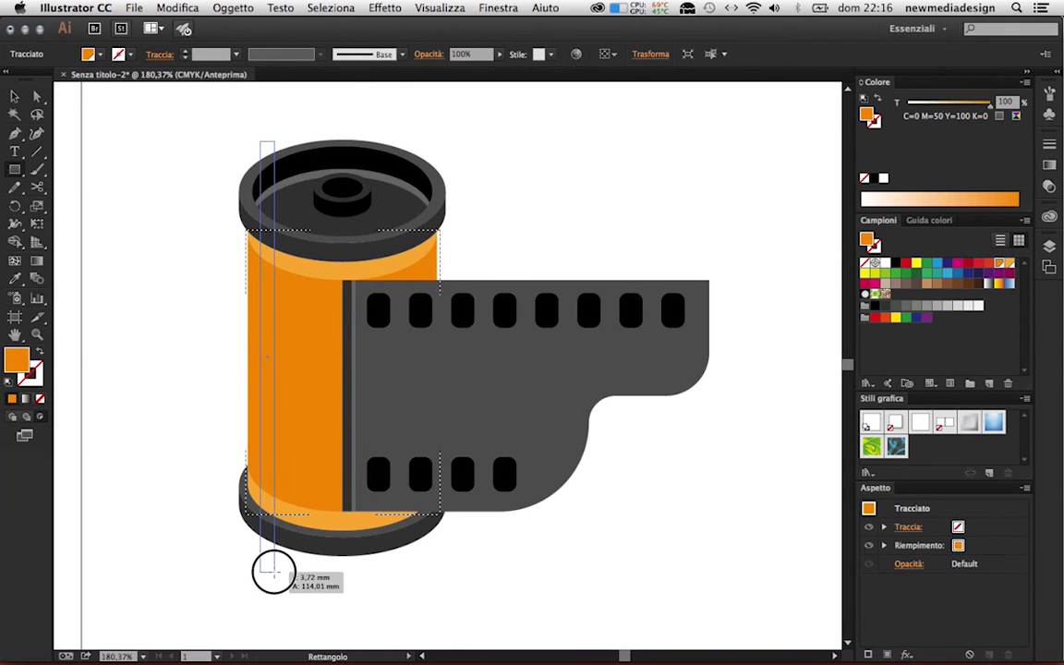
{"action": "left_click_drag", "start_coordinate": [1005, 104], "coordinate": [974, 103]}
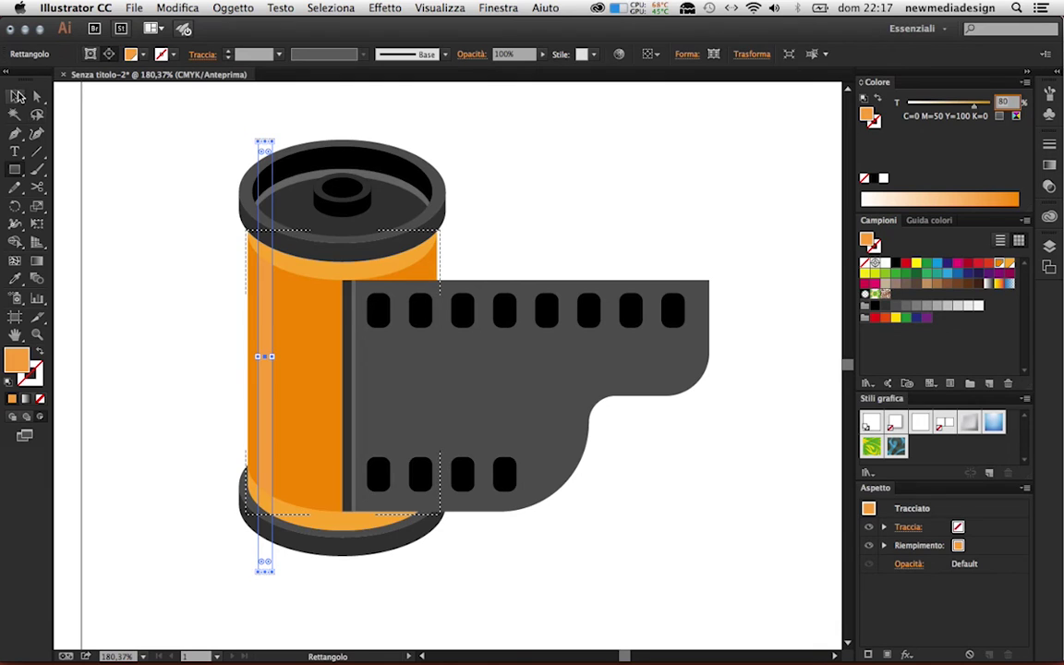
{"action": "left_click", "coordinate": [286, 292]}
{"action": "left_click_drag", "start_coordinate": [295, 356], "coordinate": [316, 357]}
{"action": "left_click", "coordinate": [122, 241]}
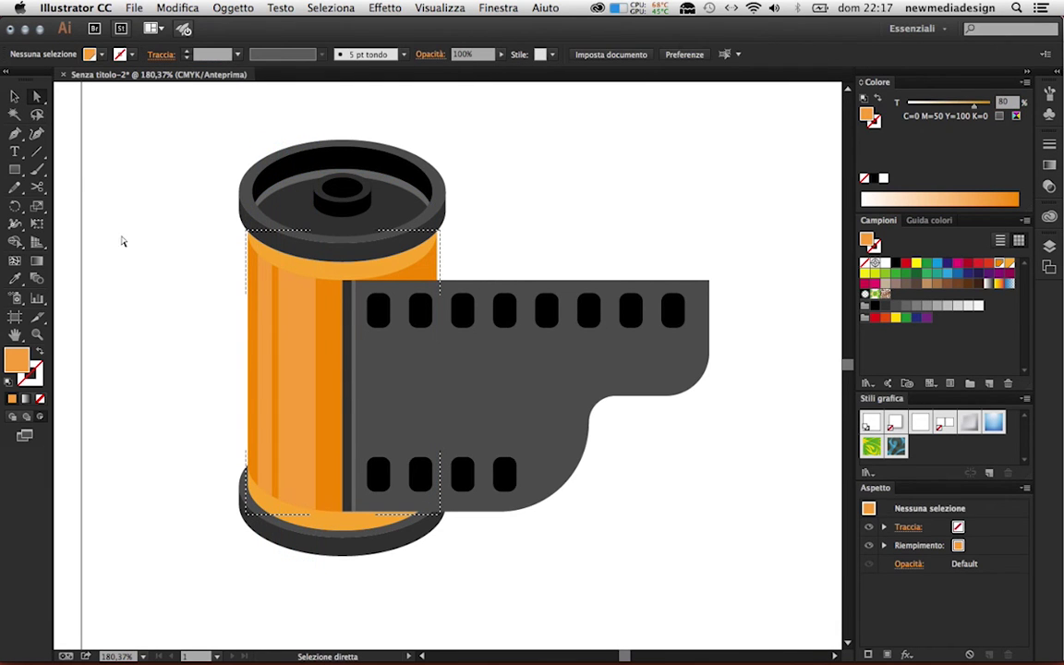
Step: Try grey and 60% tint fills on the canister body, then restore full-strength orange
{"action": "left_click", "coordinate": [39, 100]}
{"action": "left_click", "coordinate": [308, 337]}
{"action": "left_click", "coordinate": [907, 307]}
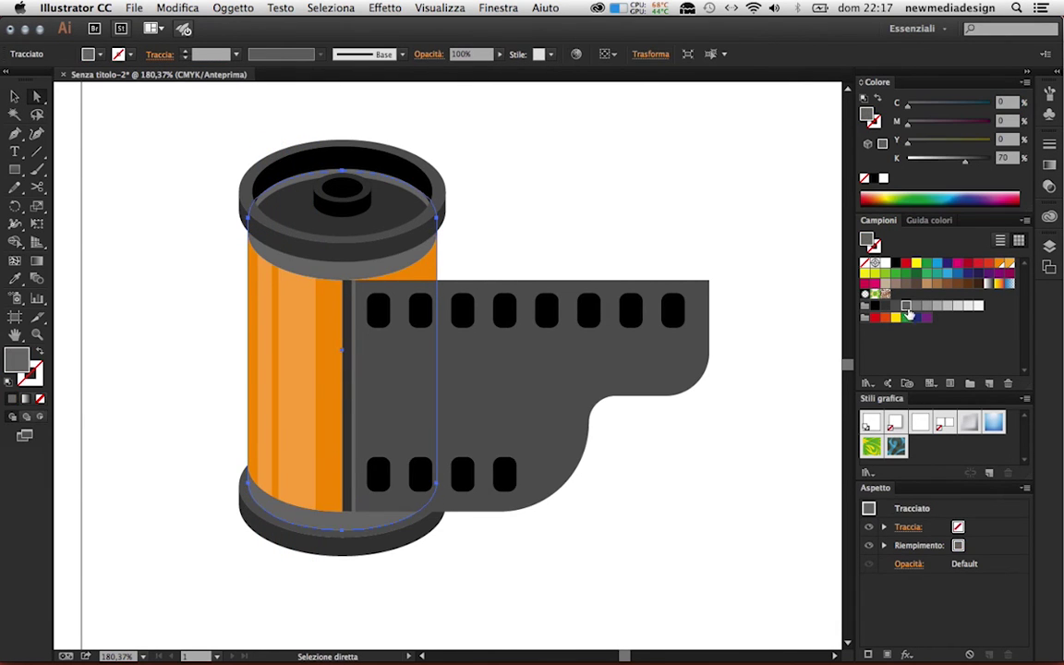
{"action": "left_click", "coordinate": [1006, 265]}
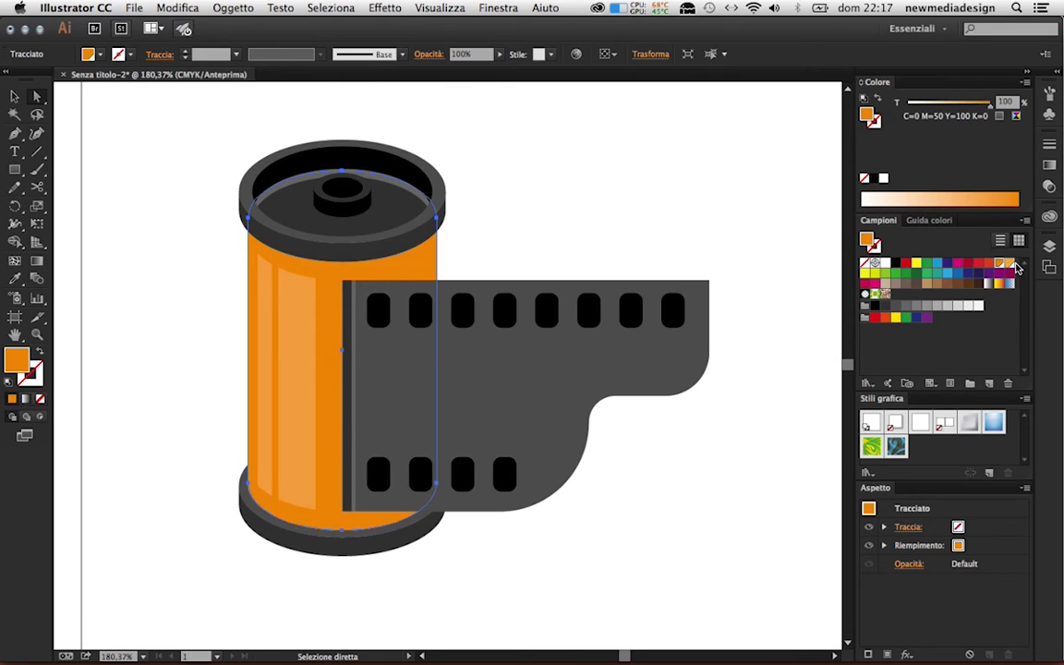
{"action": "left_click", "coordinate": [1001, 265]}
{"action": "type", "text": "60"}
{"action": "key", "text": "Return"}
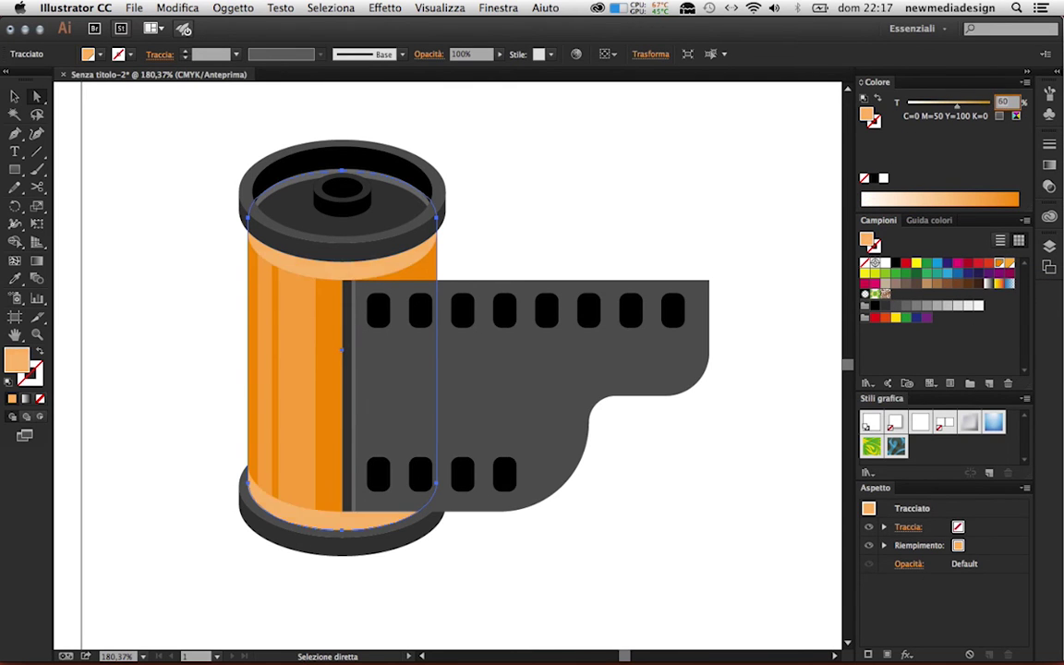
{"action": "left_click", "coordinate": [1000, 265]}
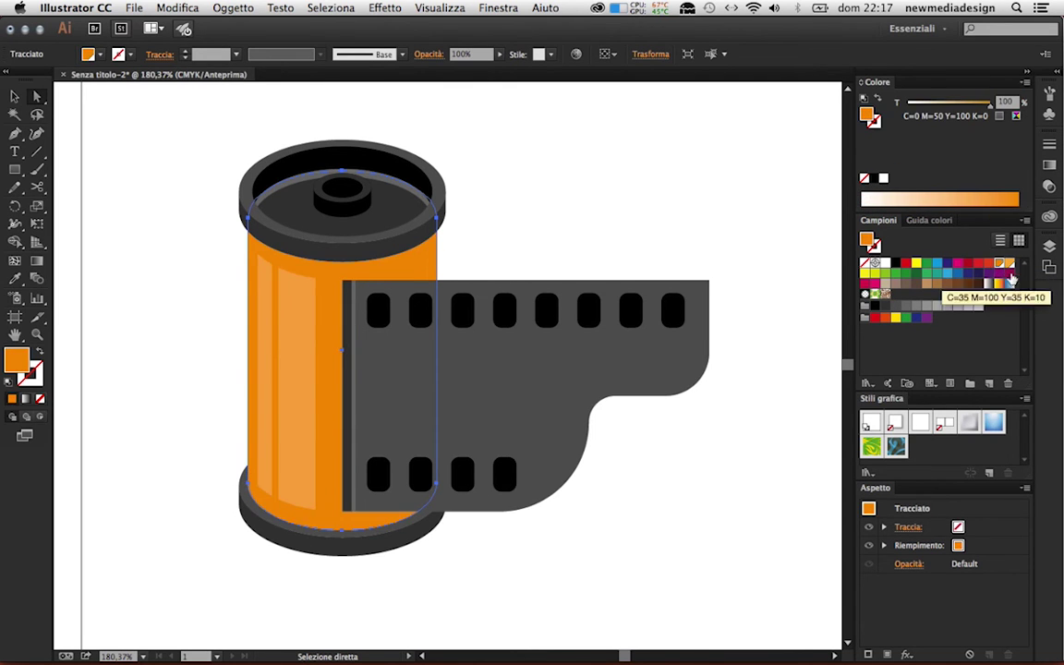
{"action": "left_click", "coordinate": [710, 173]}
Step: Select the thin left highlight stripe inside the clipped canister group
{"action": "left_click", "coordinate": [296, 361]}
{"action": "key", "text": "v"}
{"action": "left_click", "coordinate": [277, 367]}
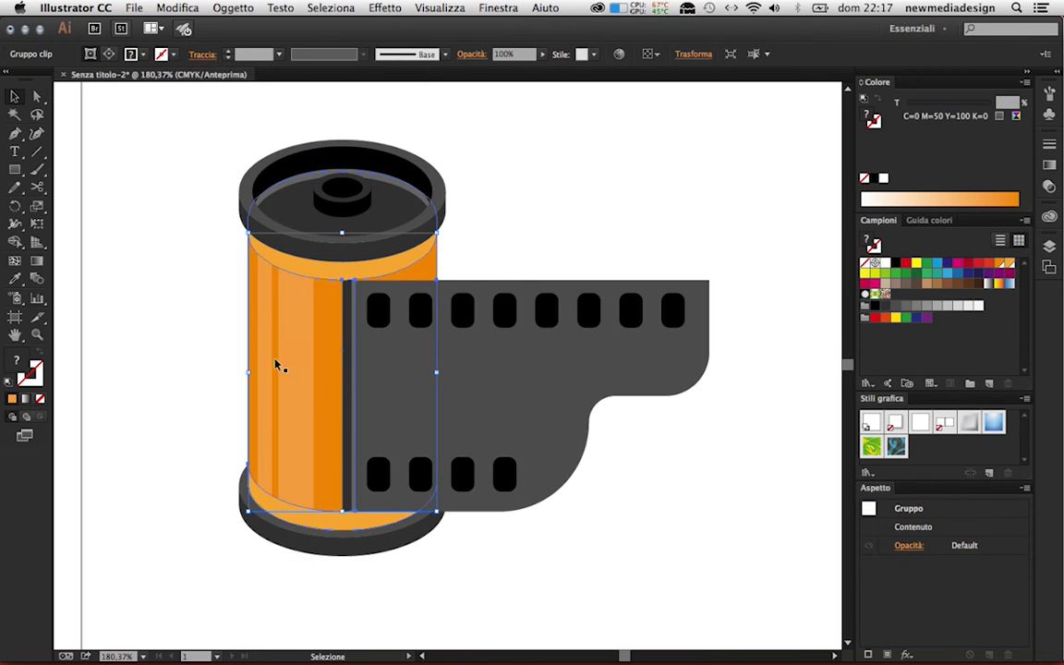
{"action": "key", "text": "a"}
{"action": "left_click", "coordinate": [154, 266]}
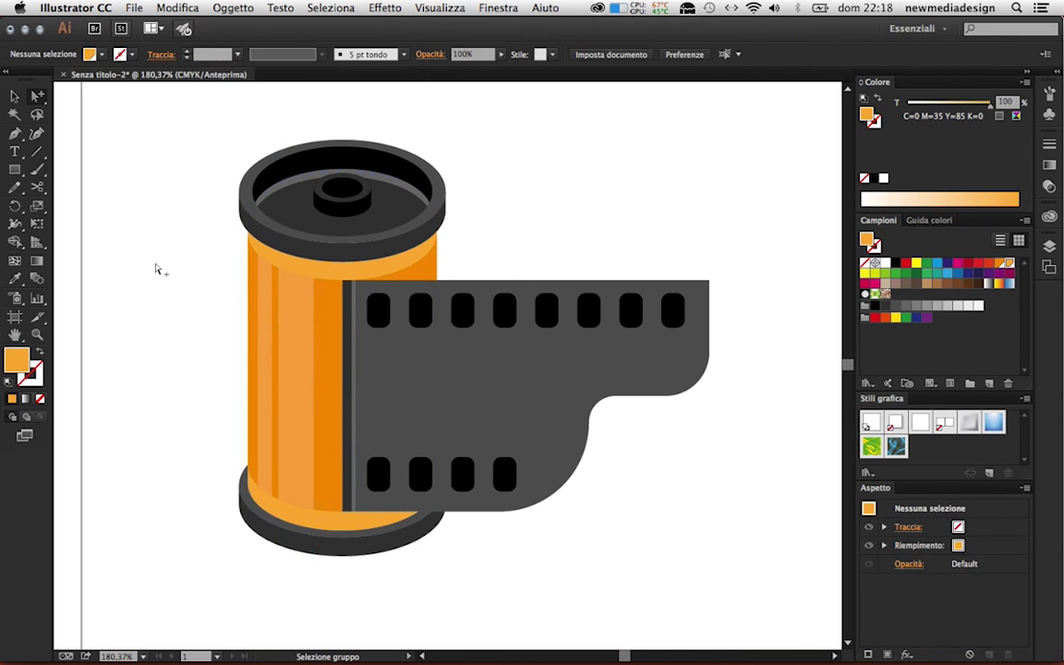
{"action": "left_click", "coordinate": [296, 306]}
{"action": "left_click", "coordinate": [271, 360]}
Step: Copy the wide and thin highlight stripes beside the canister
{"action": "left_click", "coordinate": [264, 357]}
{"action": "left_click", "coordinate": [282, 328]}
{"action": "left_click", "coordinate": [262, 337], "text": "shift"}
{"action": "left_click", "coordinate": [178, 10]}
{"action": "left_click", "coordinate": [181, 77]}
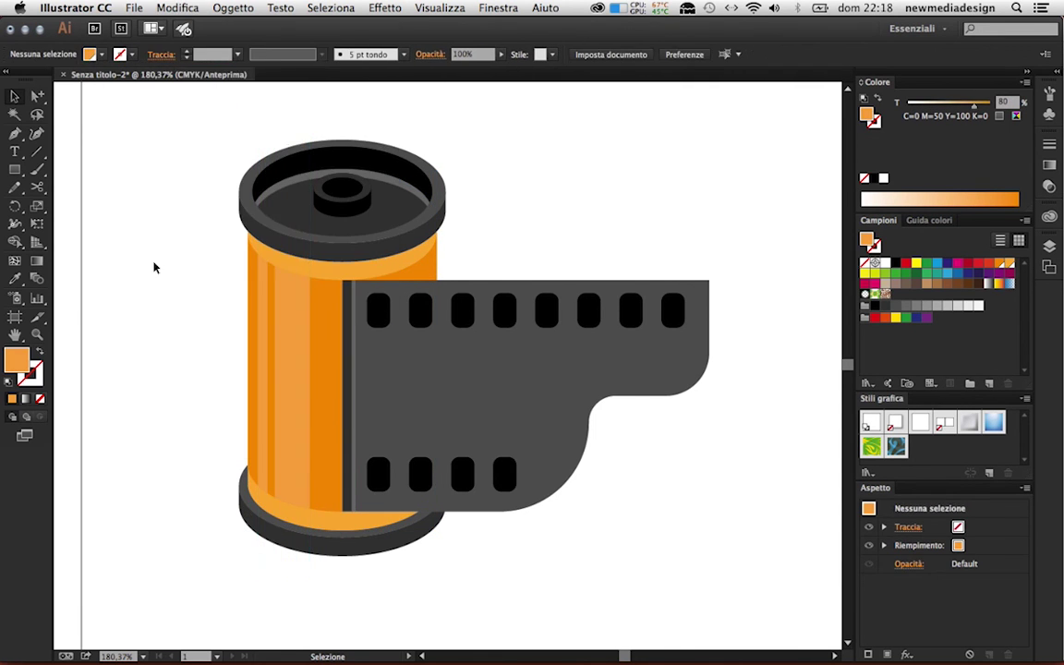
Step: Paste the stripes behind the top rim and colour them grey
{"action": "left_click", "coordinate": [284, 246]}
{"action": "left_click", "coordinate": [178, 9]}
{"action": "left_click", "coordinate": [213, 121]}
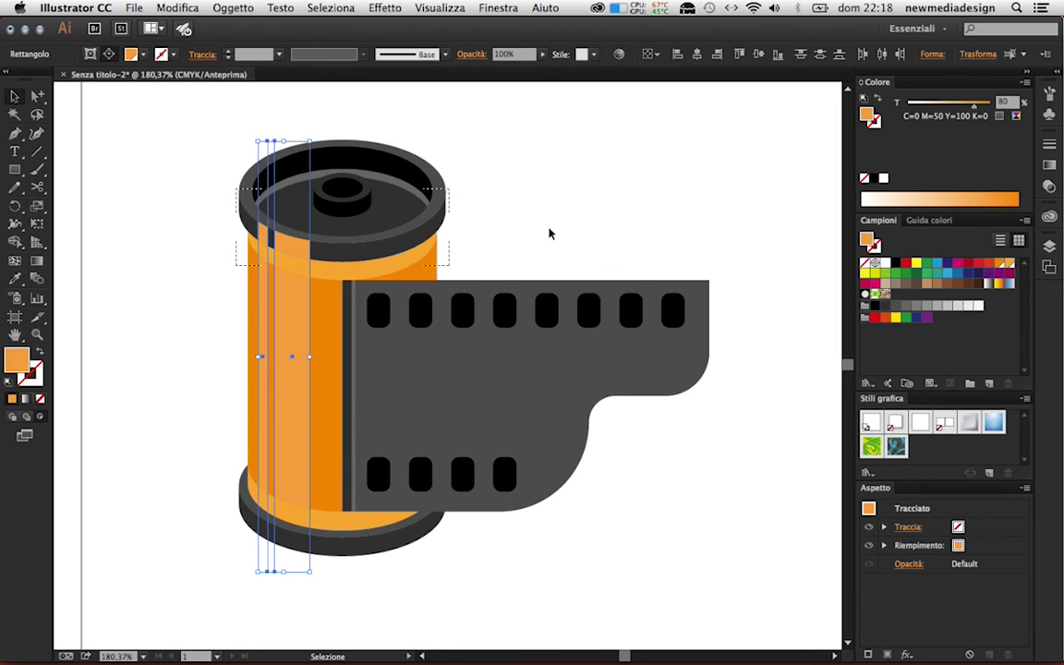
{"action": "left_click", "coordinate": [906, 307]}
{"action": "left_click", "coordinate": [296, 563]}
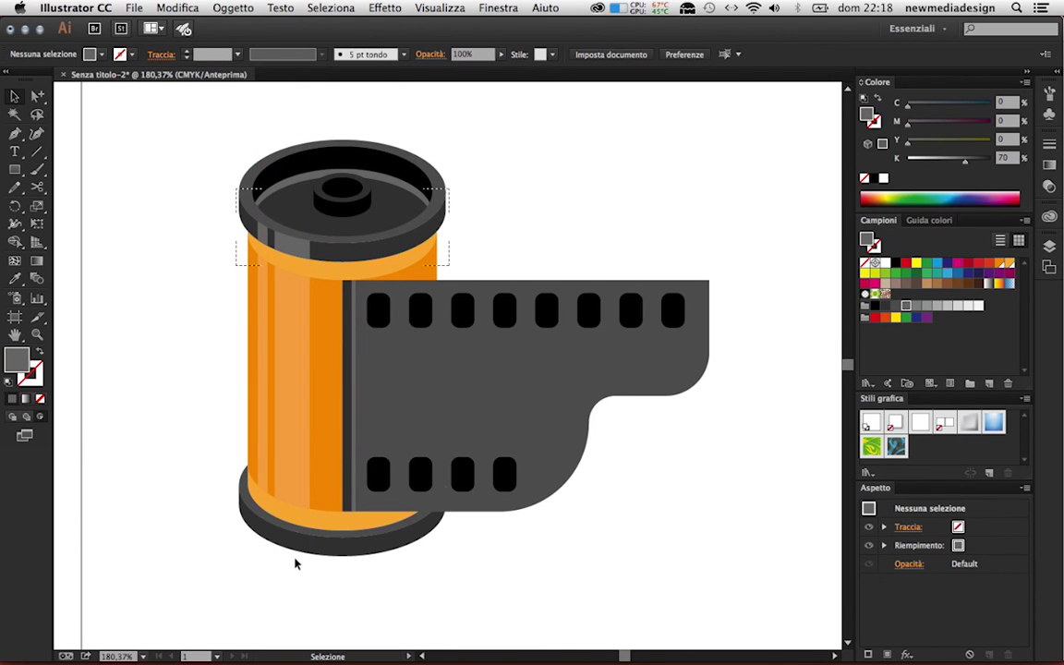
Step: Paste the stripes behind the bottom rim and colour them darker grey
{"action": "left_click", "coordinate": [268, 534]}
{"action": "left_click", "coordinate": [179, 9]}
{"action": "left_click", "coordinate": [213, 125]}
{"action": "left_click", "coordinate": [895, 307]}
{"action": "left_click", "coordinate": [571, 546]}
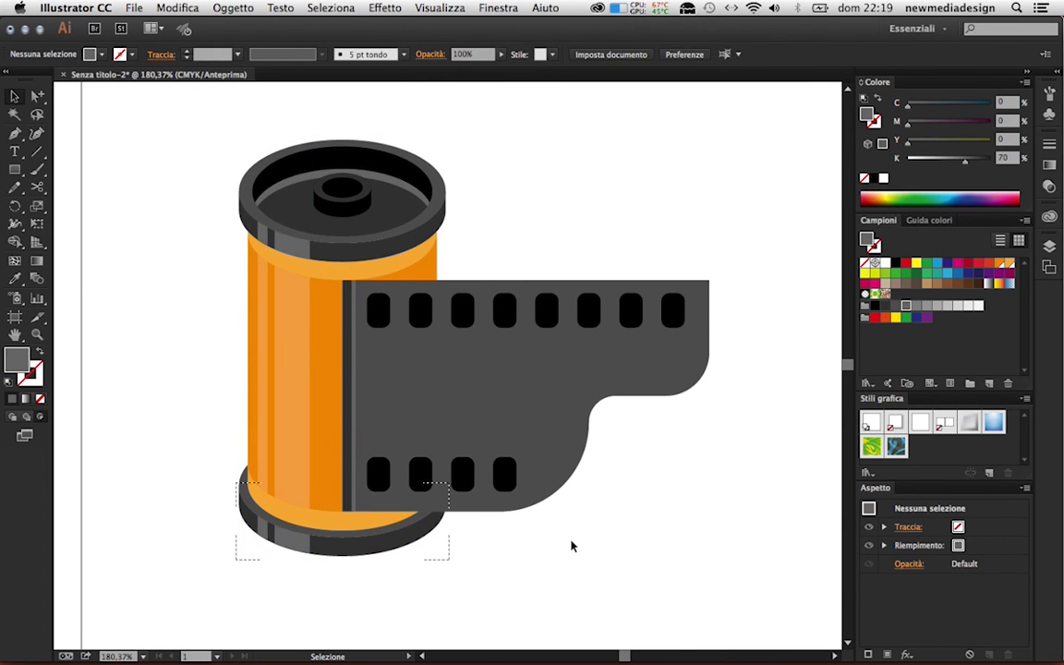
Step: Paste the stripes in place over the film strip, move them onto its left edge, colour them lighter grey
{"action": "left_click", "coordinate": [507, 393]}
{"action": "left_click", "coordinate": [178, 7]}
{"action": "left_click", "coordinate": [213, 119]}
{"action": "left_click", "coordinate": [178, 7]}
{"action": "left_click", "coordinate": [215, 133]}
{"action": "left_click_drag", "start_coordinate": [279, 361], "coordinate": [379, 356]}
{"action": "left_click", "coordinate": [895, 306]}
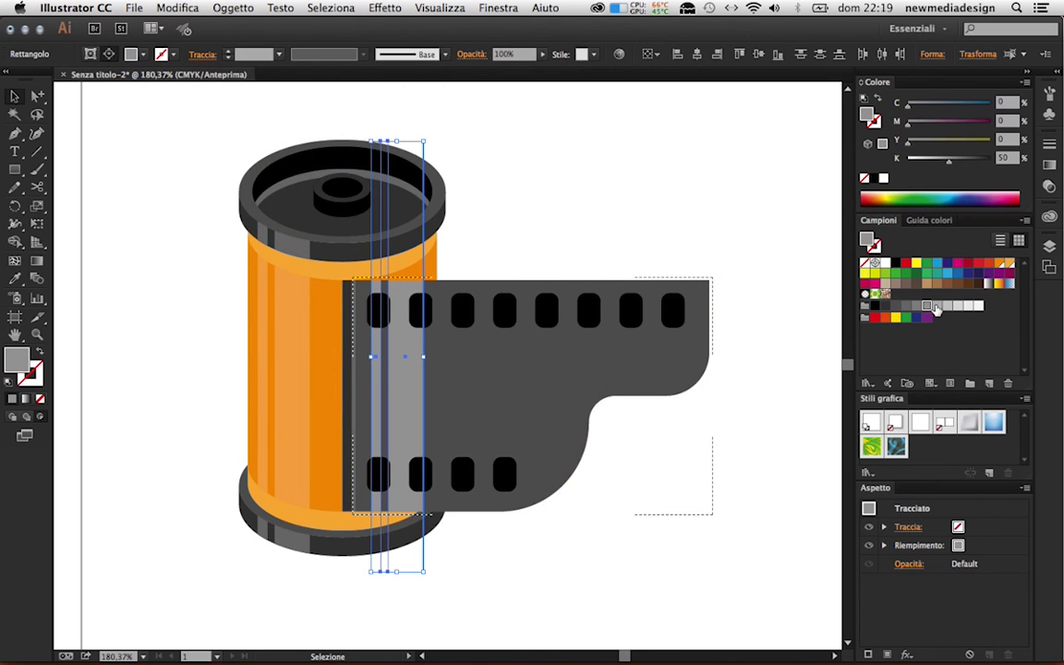
Step: Shift the film stripes further right, adjust their width, then zoom out to review
{"action": "key", "text": "shift+Right"}
{"action": "key", "text": "shift+Right"}
{"action": "key", "text": "shift+Right"}
{"action": "key", "text": "shift+Right"}
{"action": "key", "text": "shift+Right"}
{"action": "key", "text": "shift+Right"}
{"action": "left_click_drag", "start_coordinate": [575, 356], "coordinate": [723, 357]}
{"action": "left_click_drag", "start_coordinate": [486, 367], "coordinate": [584, 373]}
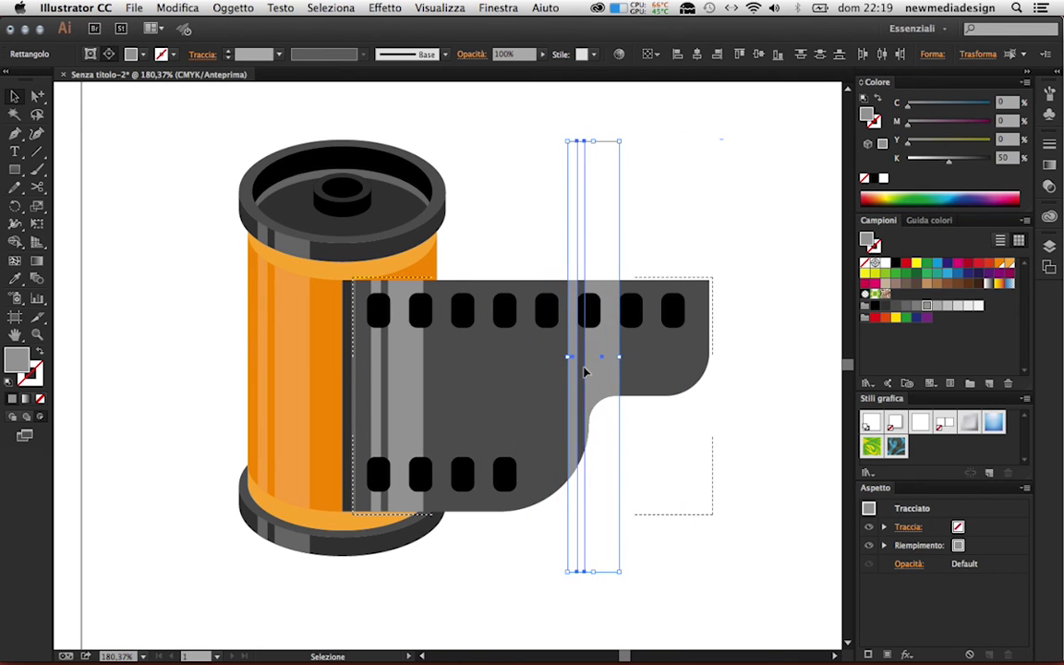
{"action": "left_click", "coordinate": [527, 218]}
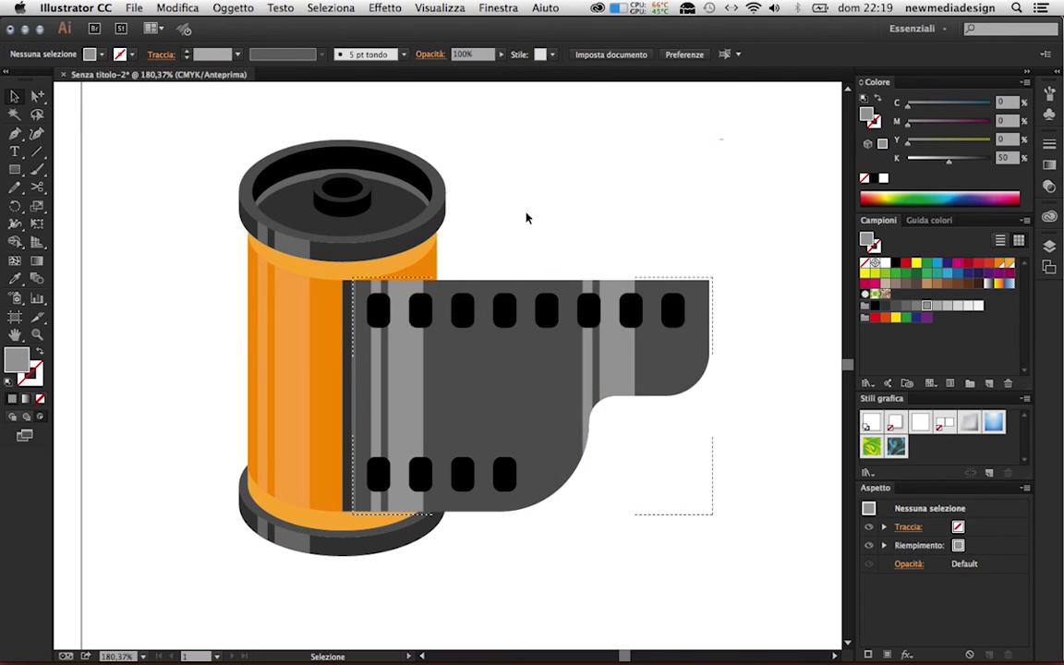
{"action": "key", "text": "super+minus"}
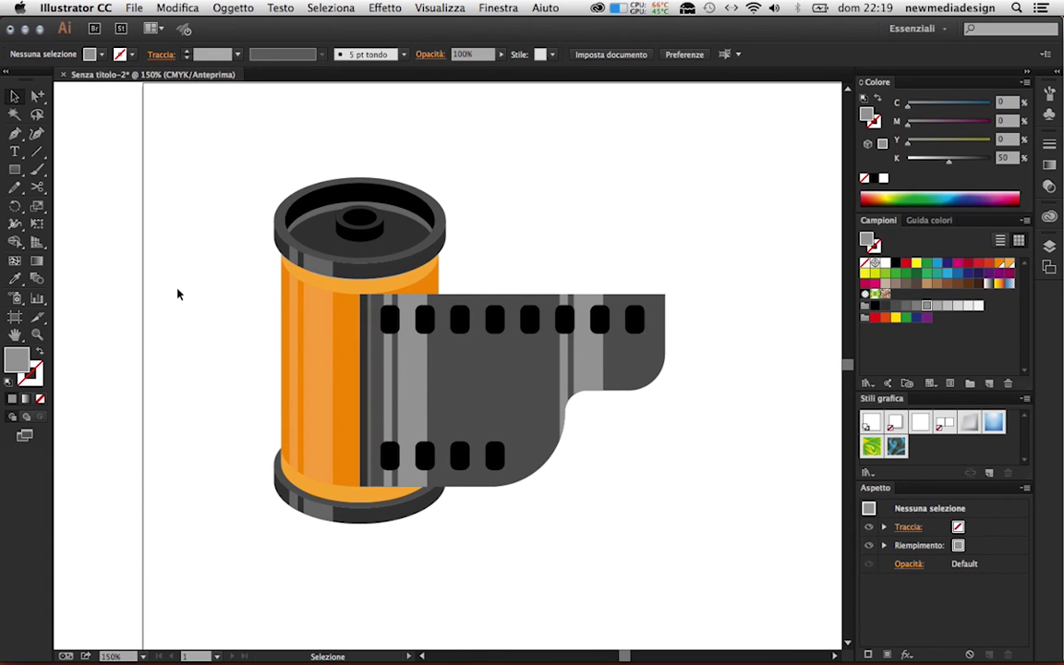